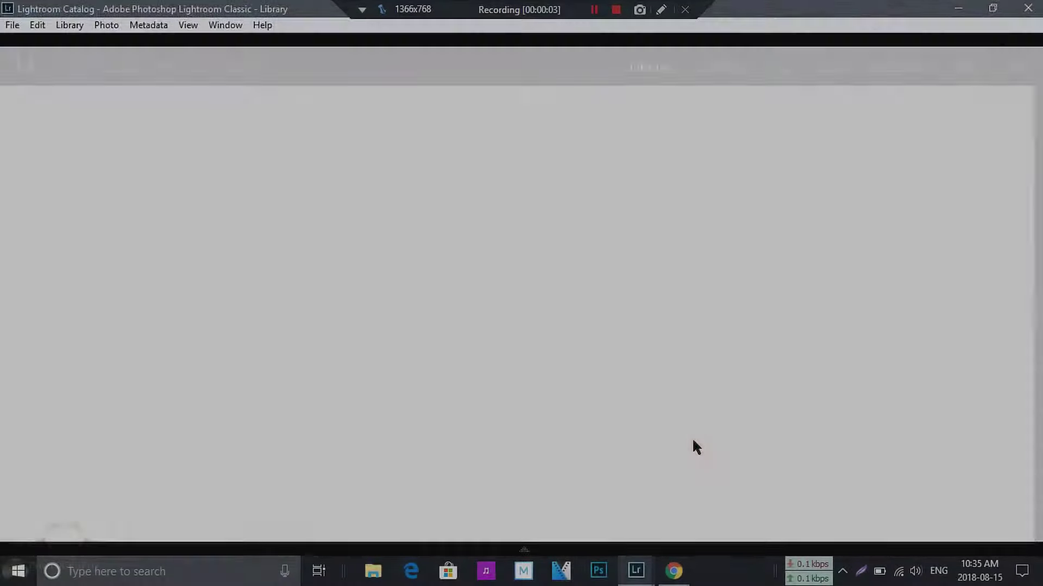
Review the Focus point information plugin window, then close it to return to the Library grid
{"action": "key", "text": "super+Tab"}
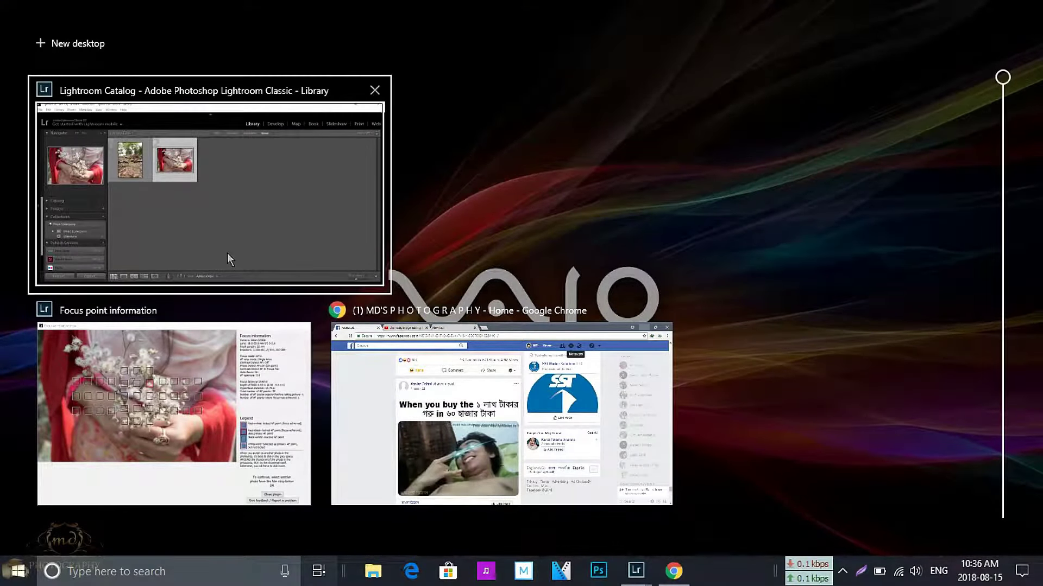
{"action": "left_click", "coordinate": [233, 423]}
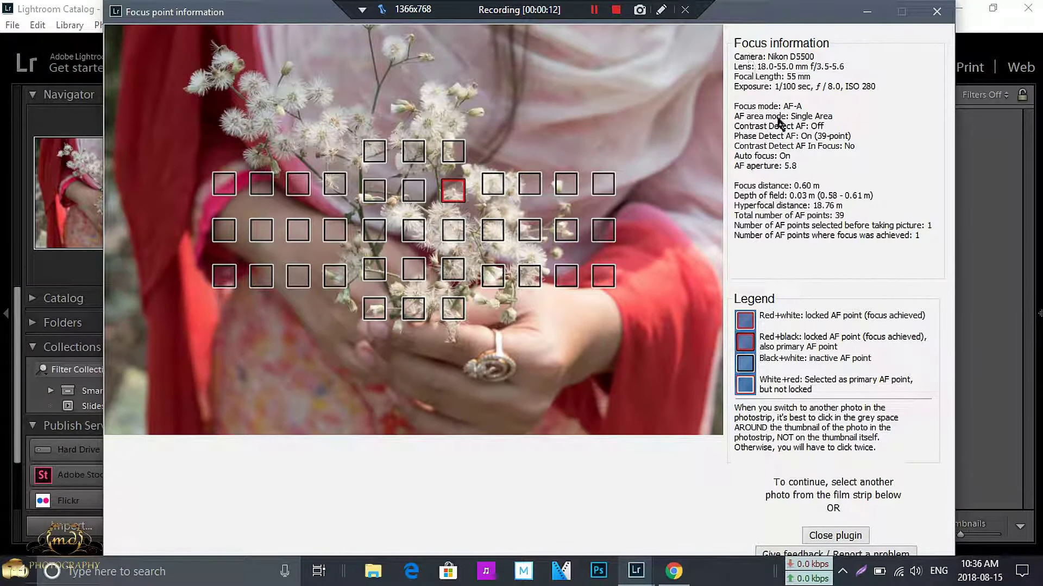
{"action": "left_click", "coordinate": [661, 9]}
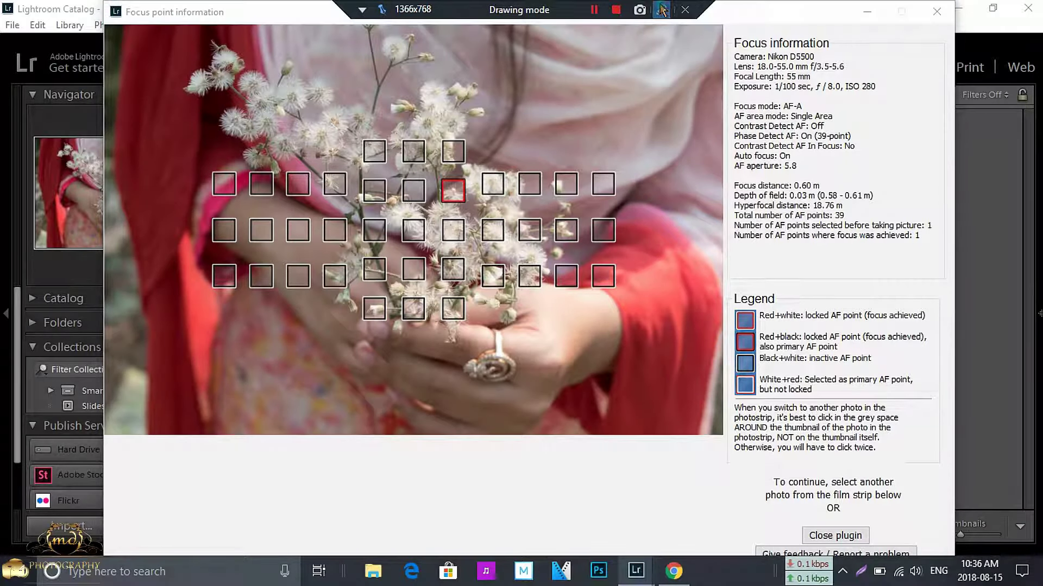
{"action": "left_click_drag", "start_coordinate": [735, 16], "coordinate": [957, 196]}
{"action": "left_click_drag", "start_coordinate": [953, 234], "coordinate": [763, 251]}
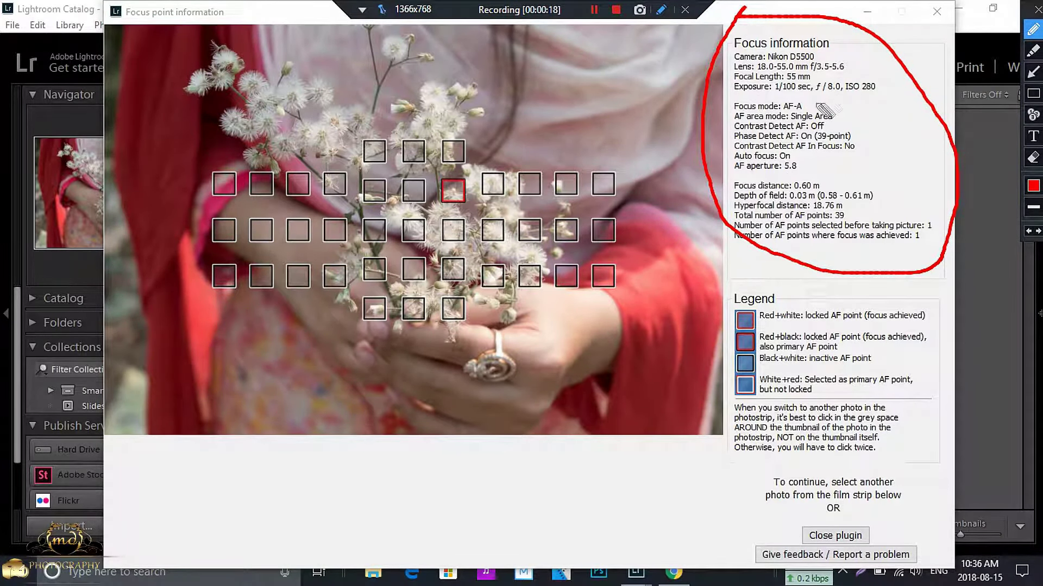
{"action": "left_click", "coordinate": [1031, 27]}
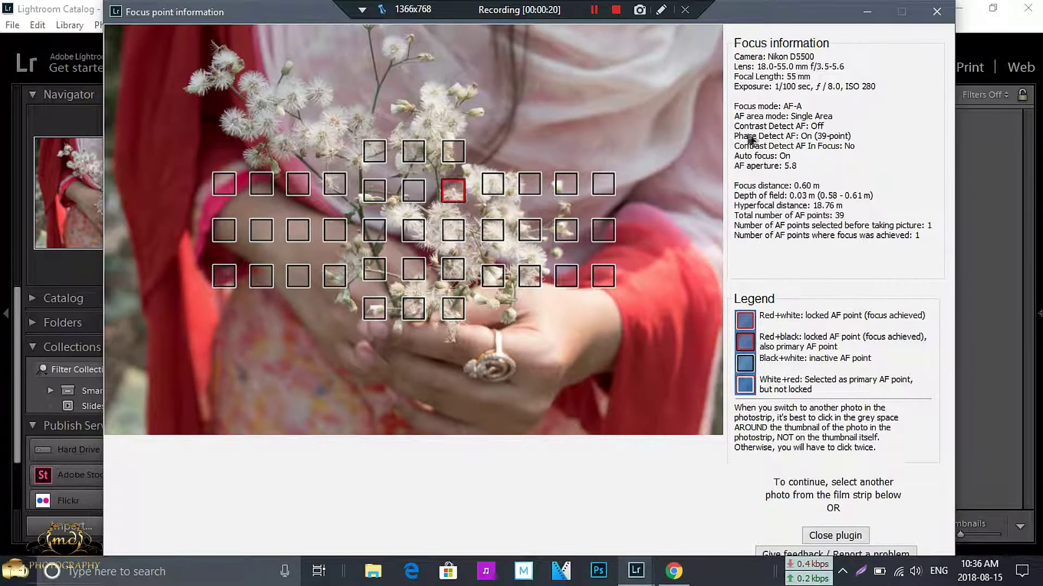
{"action": "left_click", "coordinate": [930, 15]}
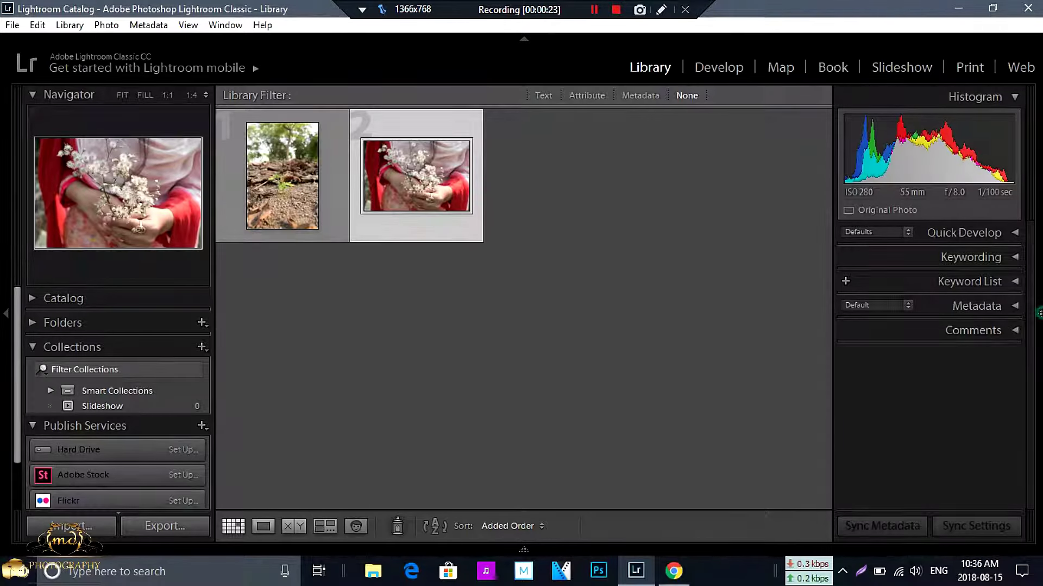
Open DSC_3742.NEF in Develop and inspect the flowers at 1:4 zoom
{"action": "left_click", "coordinate": [1038, 313]}
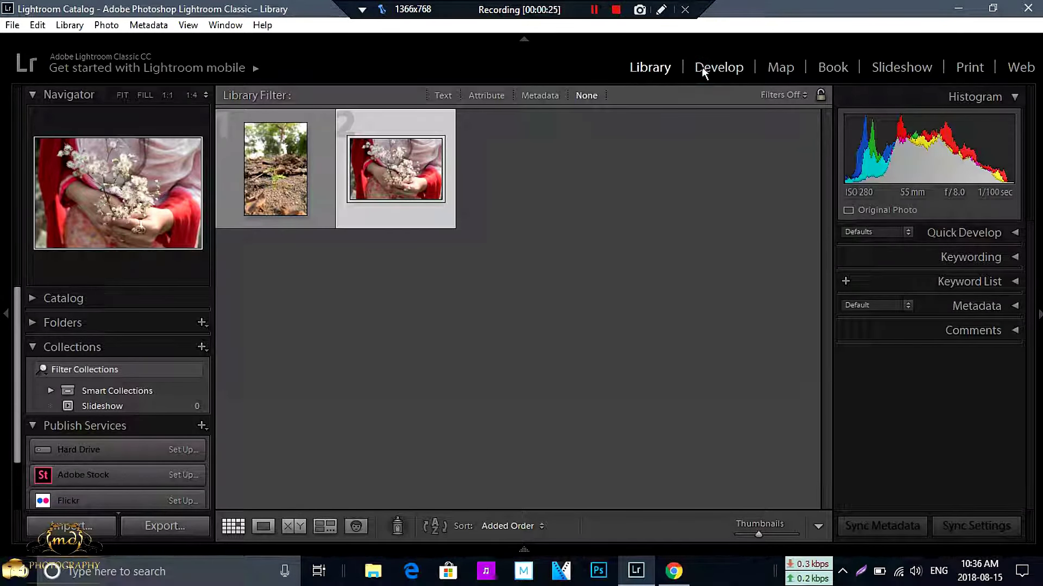
{"action": "left_click", "coordinate": [704, 70]}
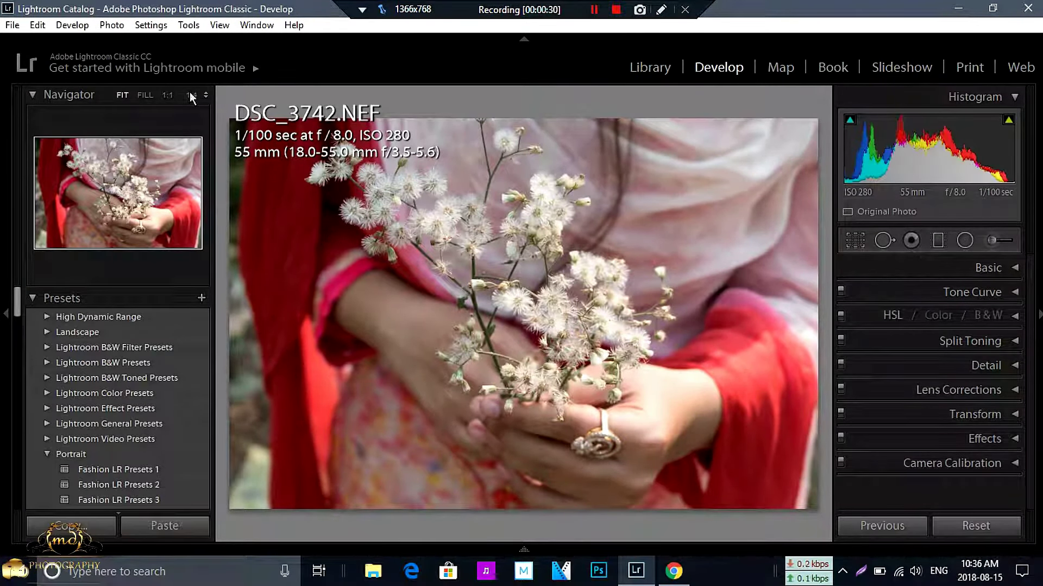
{"action": "left_click", "coordinate": [191, 96]}
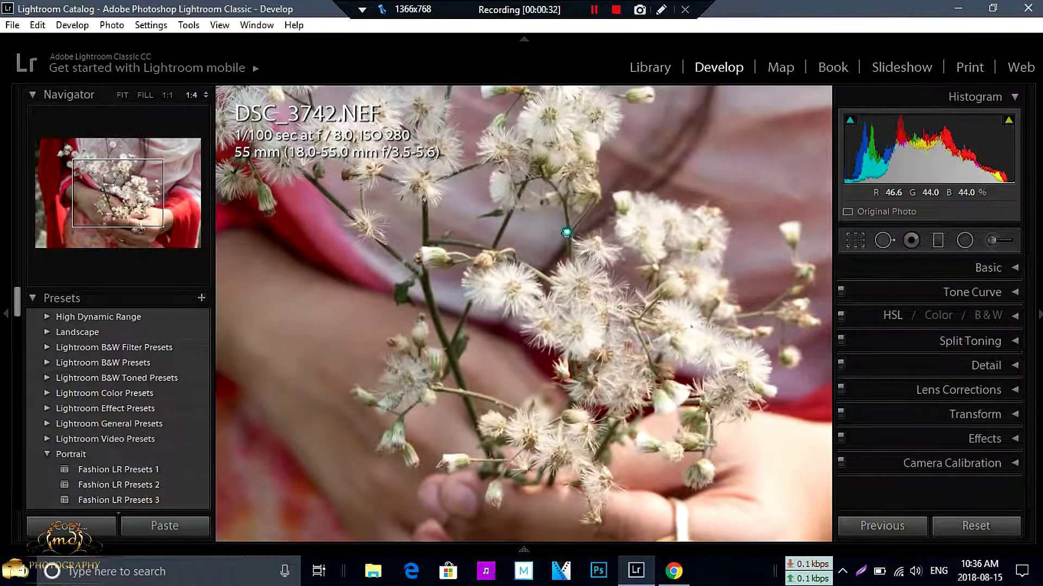
{"action": "left_click_drag", "start_coordinate": [528, 163], "coordinate": [561, 284]}
{"action": "left_click", "coordinate": [461, 230]}
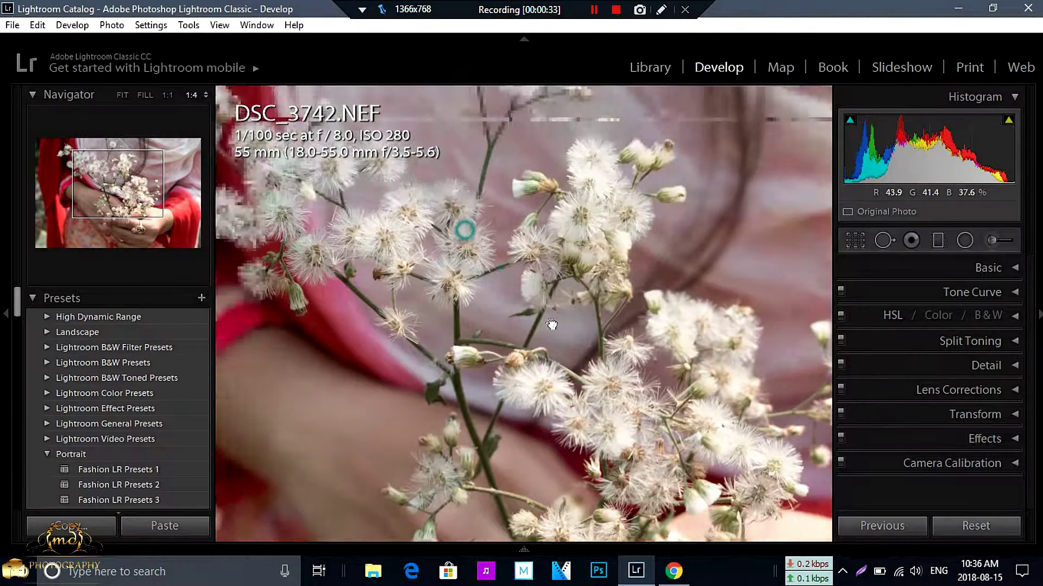
{"action": "left_click", "coordinate": [455, 261]}
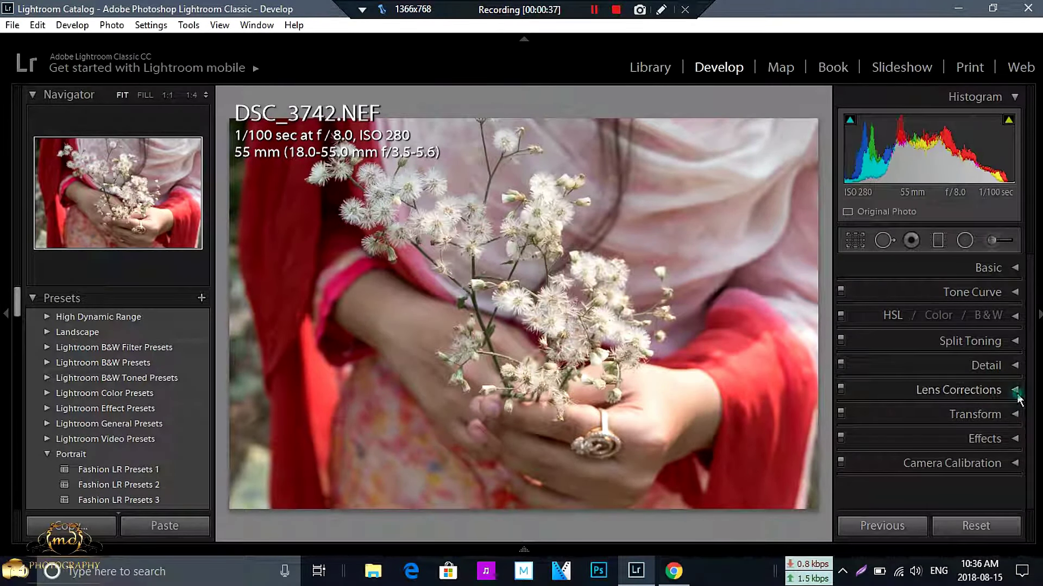
Enable lens profile corrections and chromatic aberration removal in Lens Corrections
{"action": "left_click", "coordinate": [978, 392]}
{"action": "left_click", "coordinate": [921, 312]}
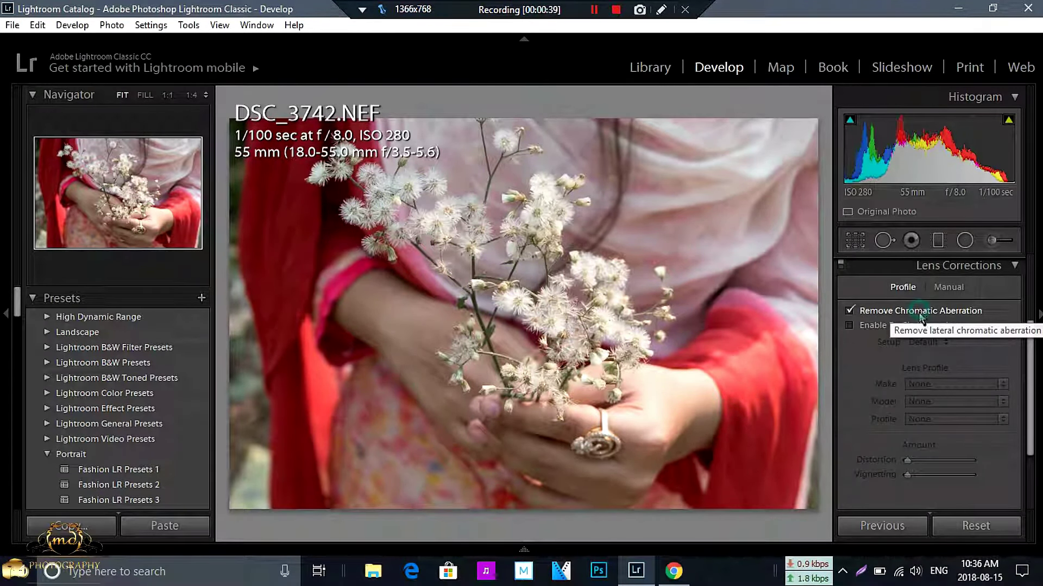
{"action": "left_click", "coordinate": [917, 326]}
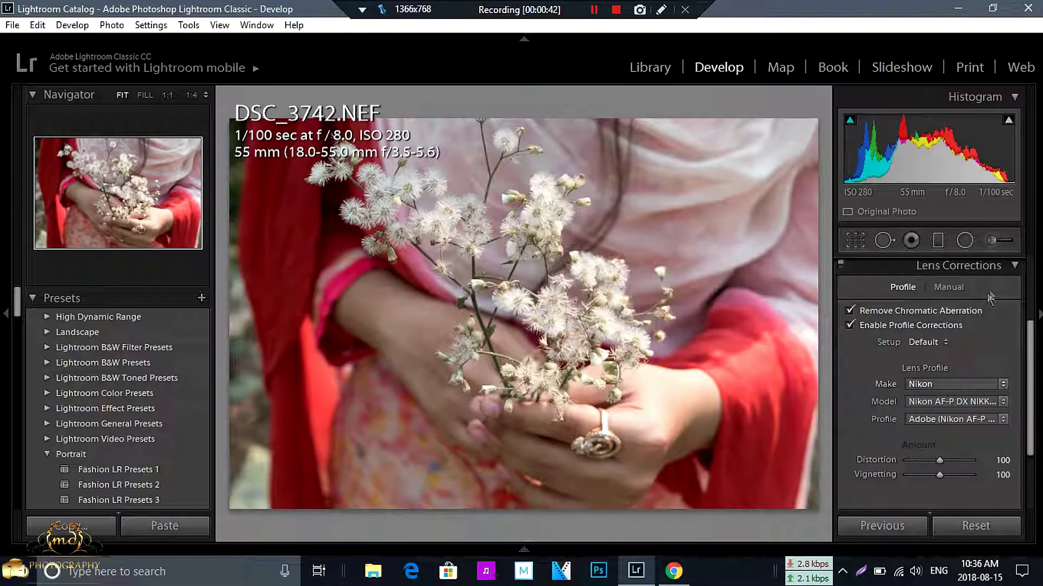
{"action": "left_click", "coordinate": [1013, 265]}
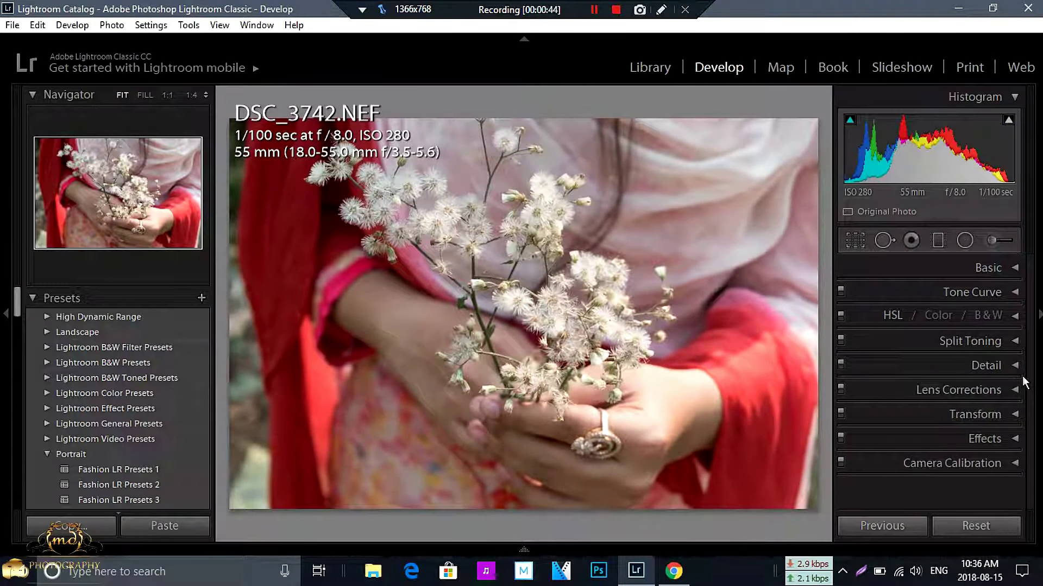
Glance at the Transform settings and recheck the flowers at 1:4 zoom
{"action": "left_click", "coordinate": [1019, 412]}
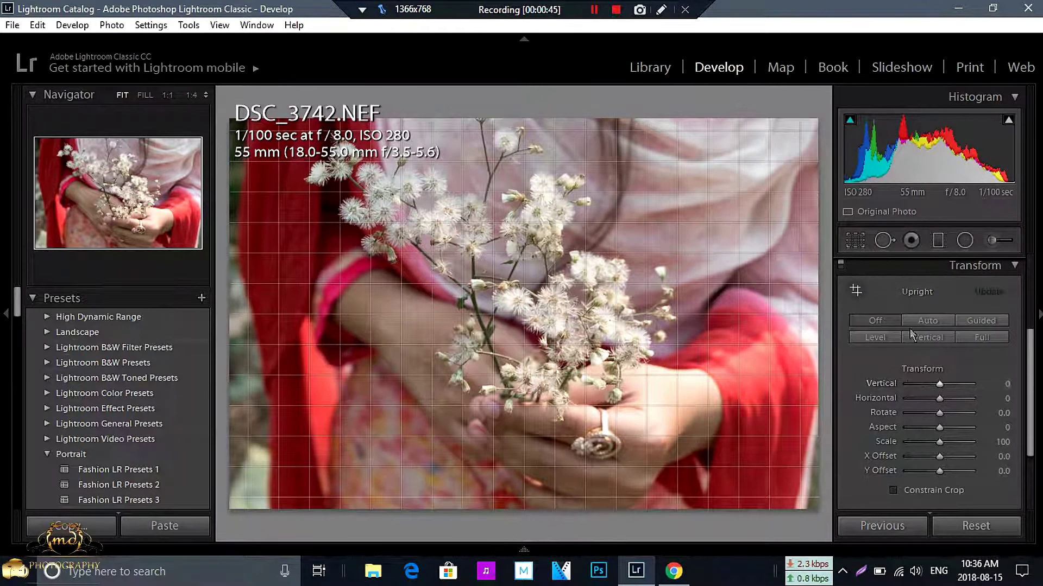
{"action": "left_click", "coordinate": [1016, 267]}
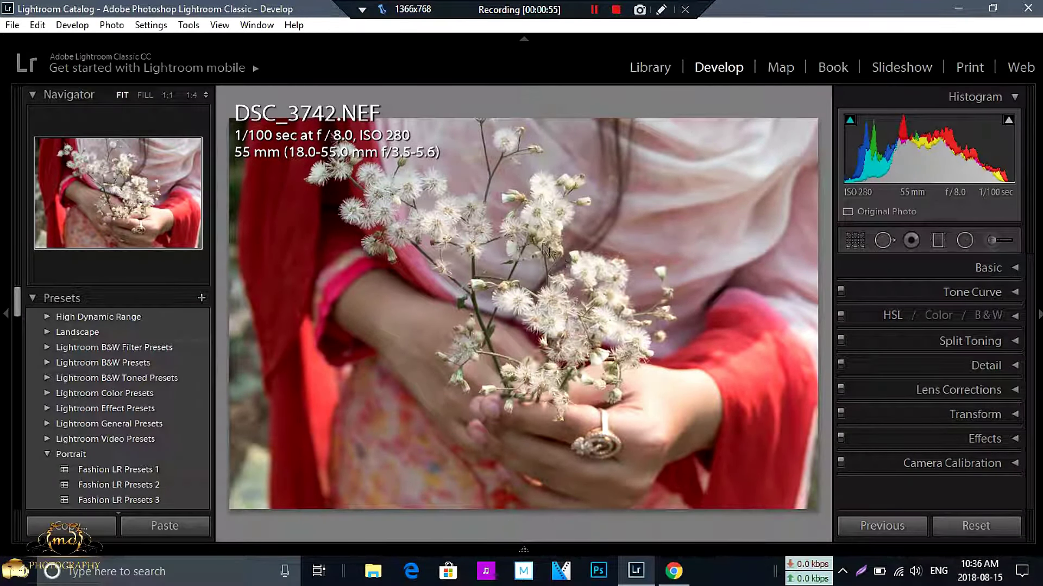
{"action": "left_click", "coordinate": [579, 277]}
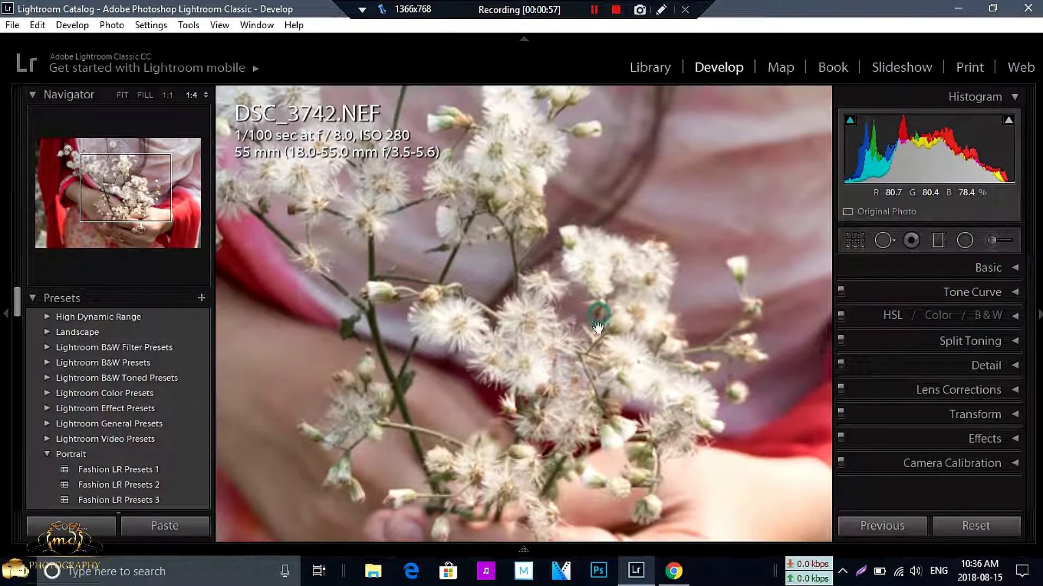
{"action": "left_click", "coordinate": [591, 298]}
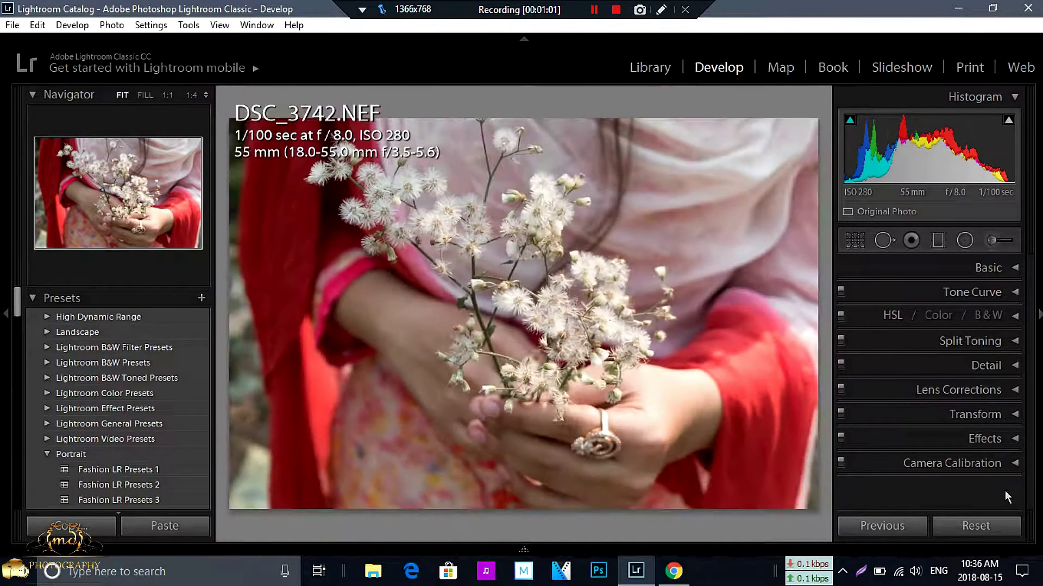
{"action": "left_click", "coordinate": [996, 463]}
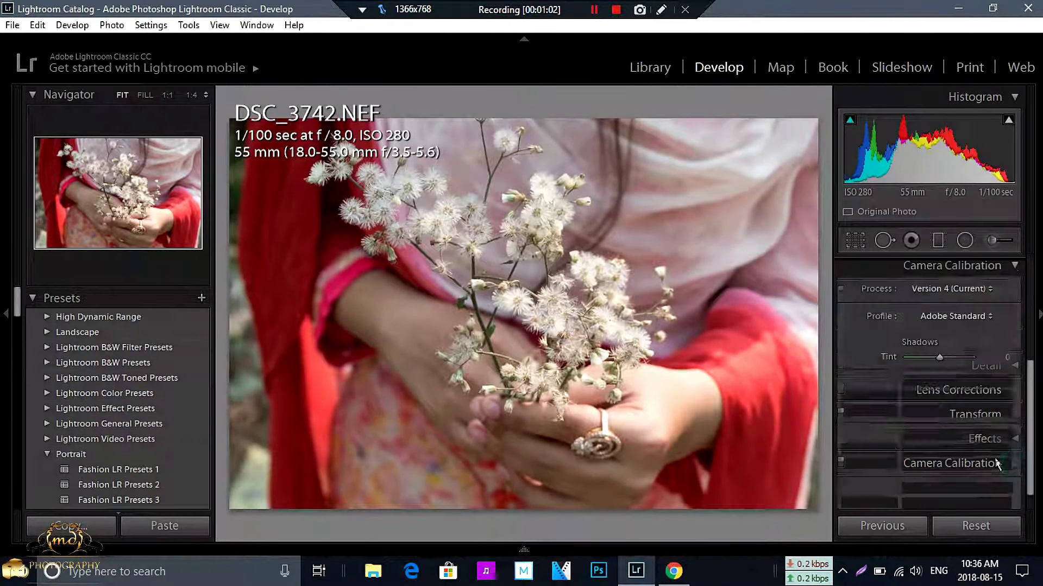
Compare Camera Standard, Portrait, Vivid and Landscape profiles, settling on Camera Neutral
{"action": "left_click", "coordinate": [972, 317]}
{"action": "left_click", "coordinate": [953, 369]}
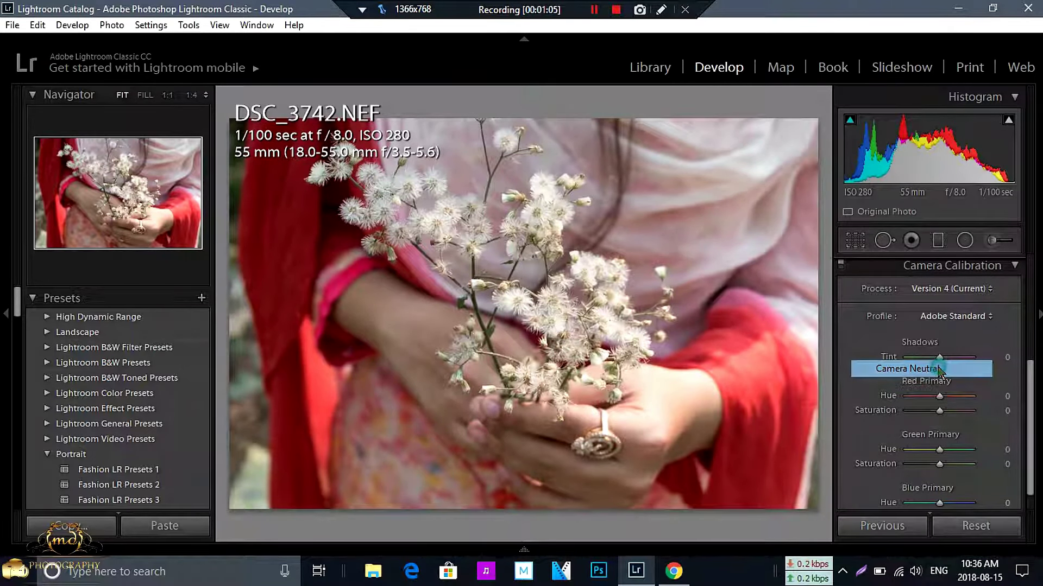
{"action": "left_click", "coordinate": [978, 314]}
{"action": "left_click", "coordinate": [963, 398]}
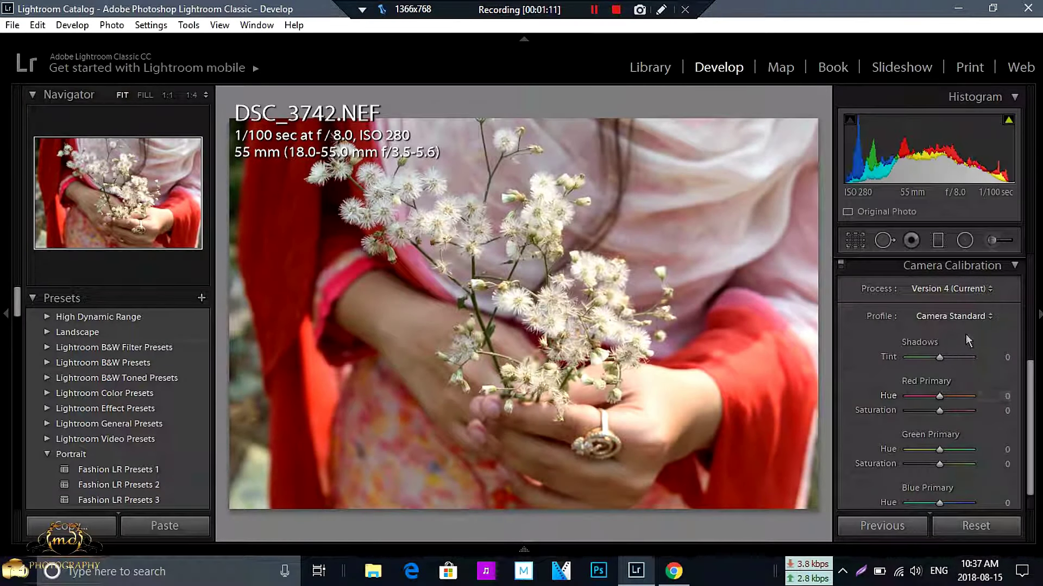
{"action": "left_click", "coordinate": [970, 321]}
{"action": "left_click", "coordinate": [959, 384]}
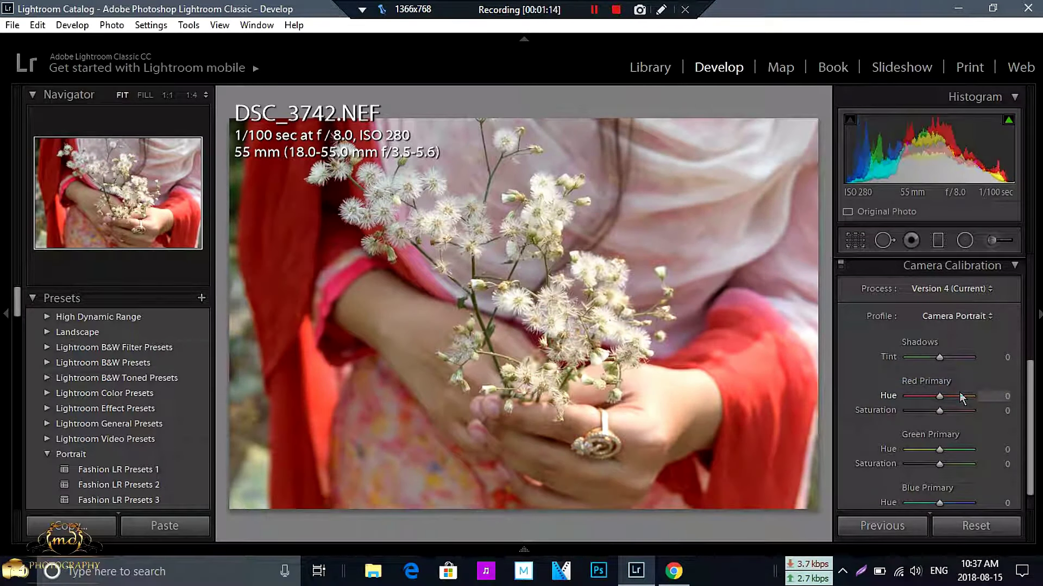
{"action": "left_click", "coordinate": [961, 320]}
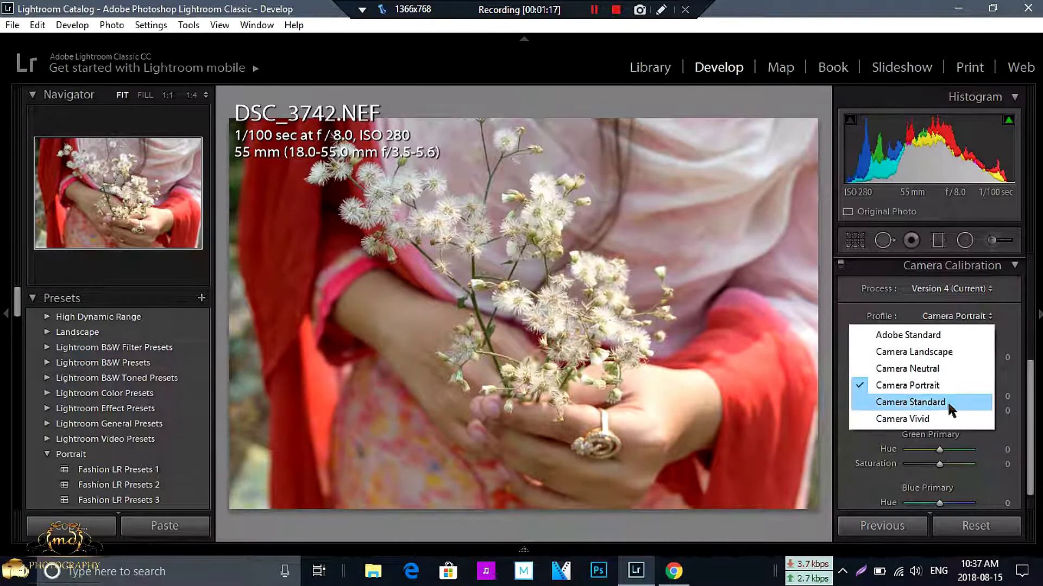
{"action": "left_click", "coordinate": [949, 416]}
{"action": "left_click", "coordinate": [960, 319]}
{"action": "left_click", "coordinate": [964, 352]}
{"action": "left_click", "coordinate": [962, 318]}
{"action": "left_click", "coordinate": [953, 365]}
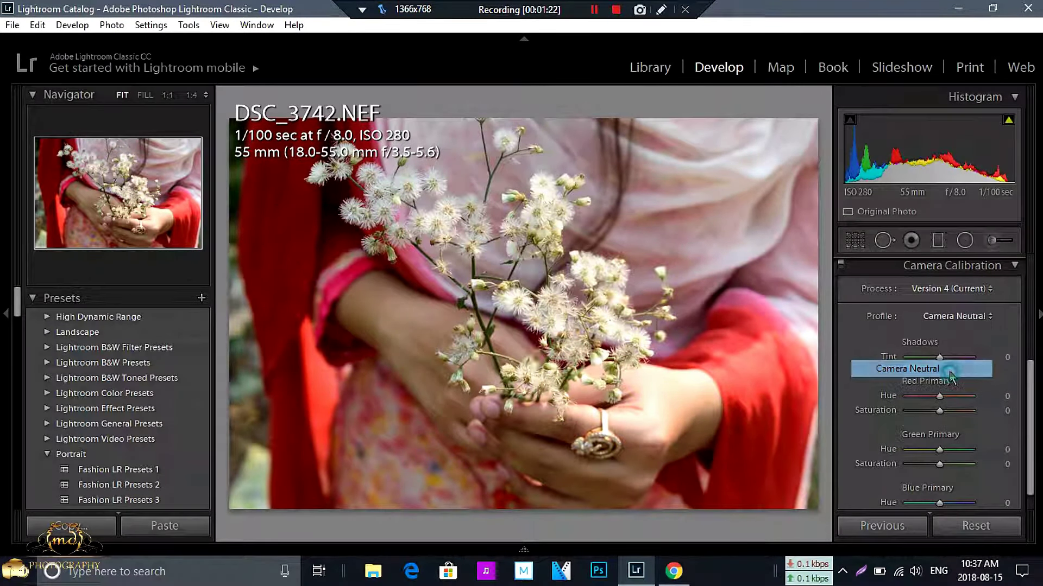
Open HSL and set Yellow luminance to +60
{"action": "left_click", "coordinate": [1014, 266]}
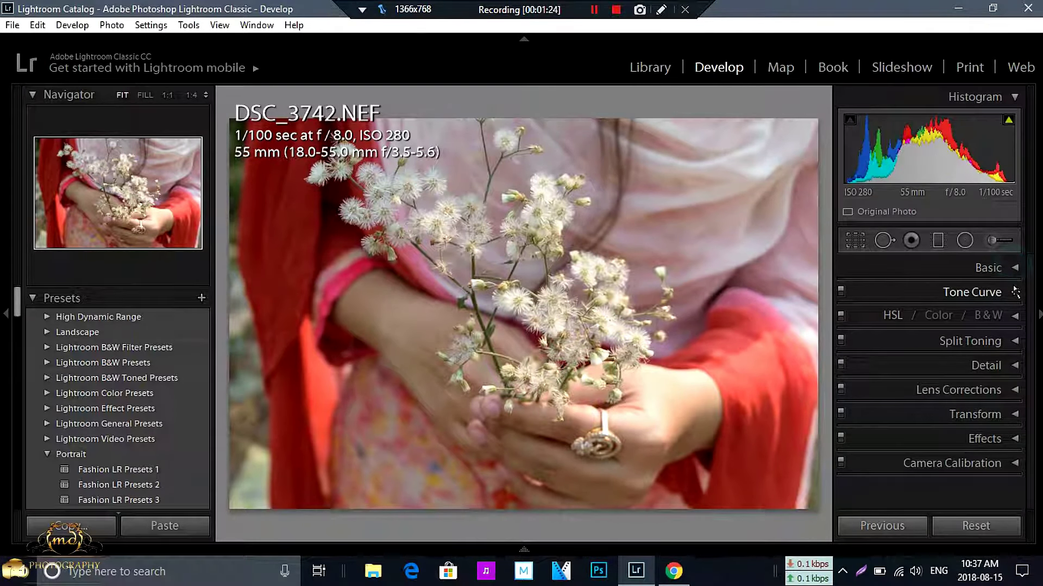
{"action": "left_click", "coordinate": [1015, 314]}
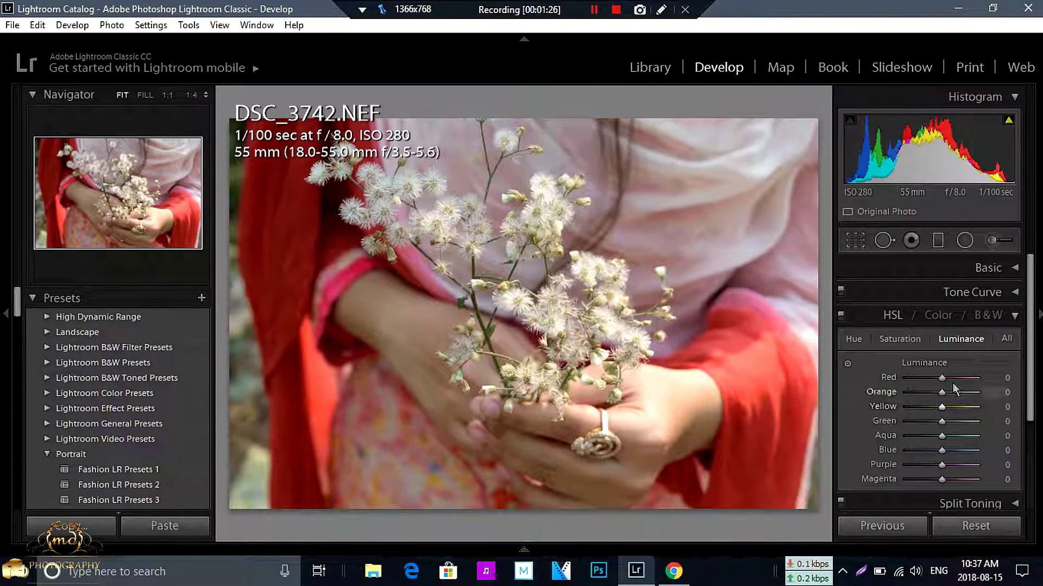
{"action": "left_click", "coordinate": [914, 339]}
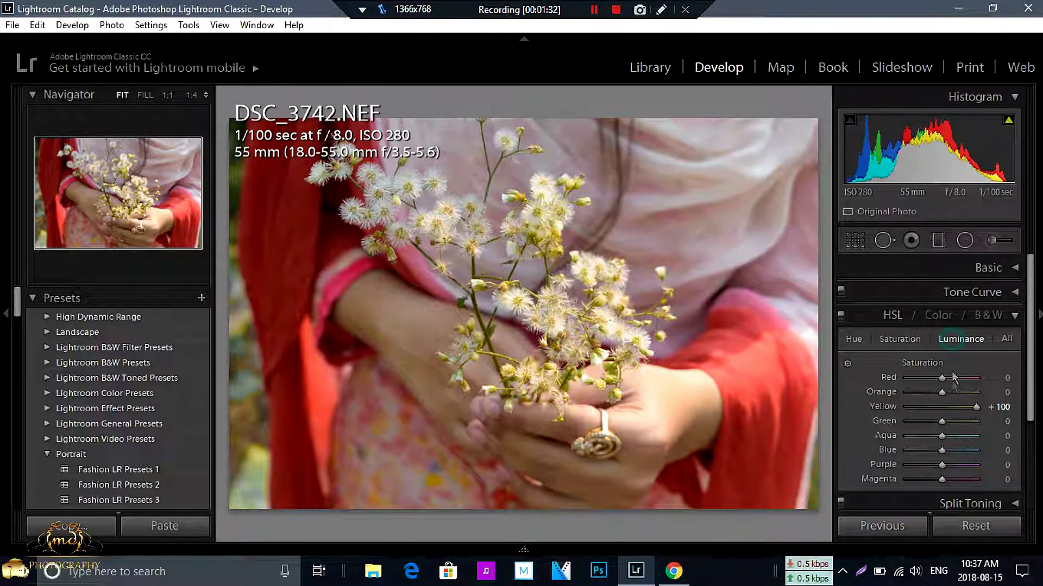
{"action": "left_click_drag", "start_coordinate": [950, 412], "coordinate": [987, 418]}
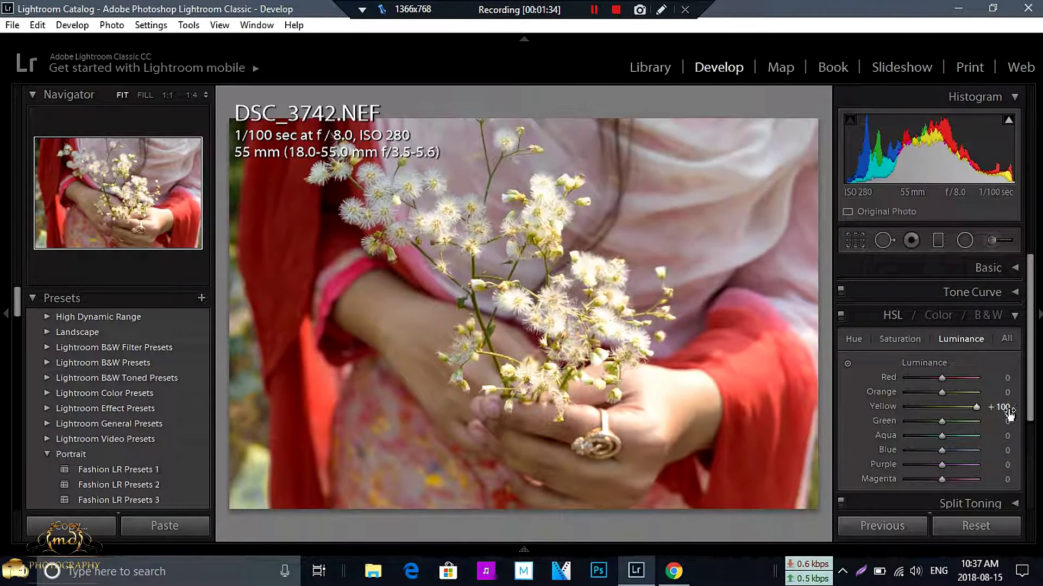
{"action": "left_click", "coordinate": [893, 408]}
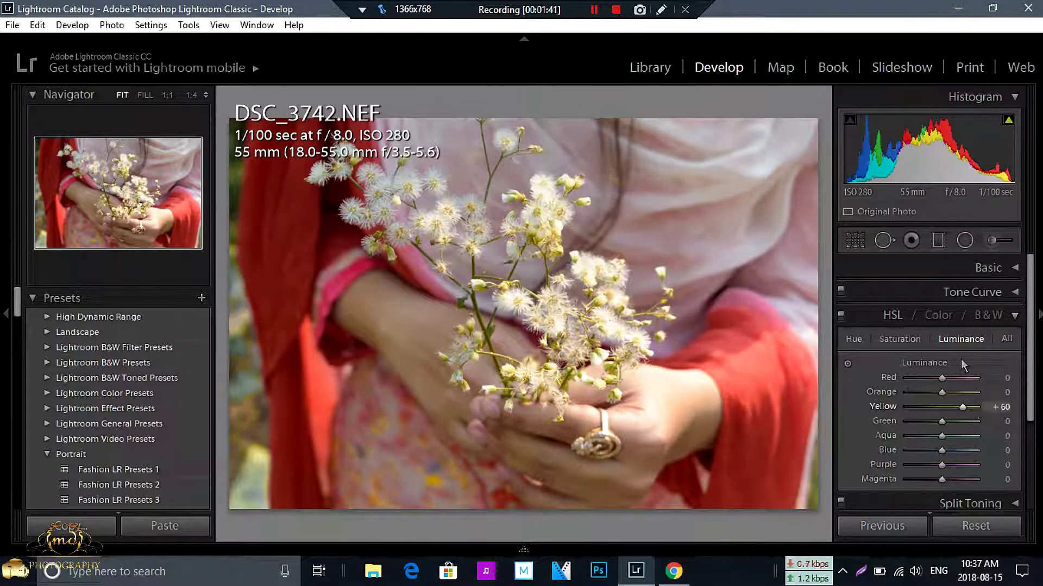
{"action": "key", "text": "minus"}
{"action": "key", "text": "minus"}
Set Yellow saturation to +100 and reset Orange saturation and luminance to 0
{"action": "left_click_drag", "start_coordinate": [942, 395], "coordinate": [972, 393]}
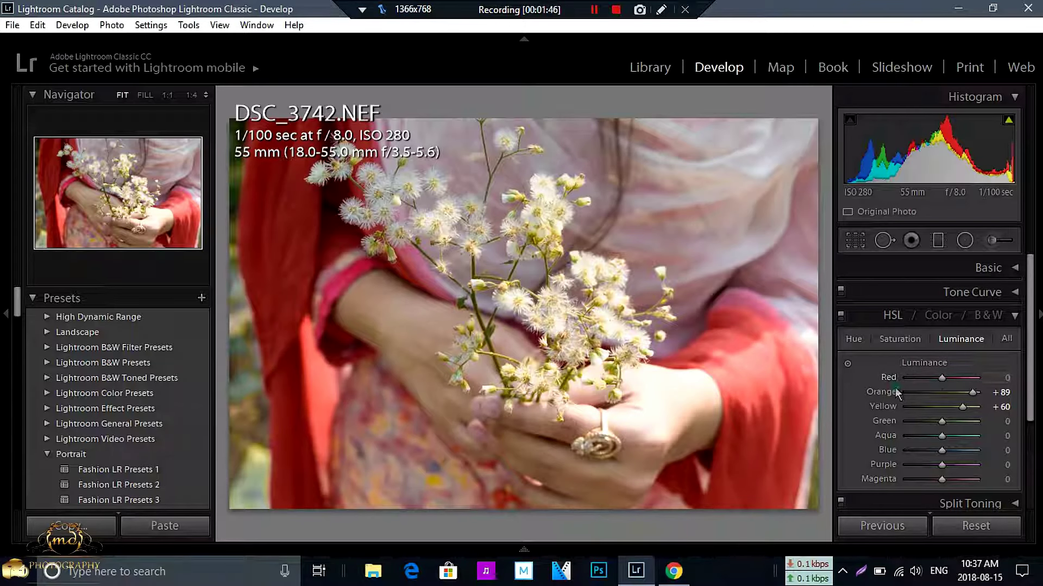
{"action": "double_click", "coordinate": [895, 386]}
{"action": "left_click_drag", "start_coordinate": [942, 407], "coordinate": [991, 399]}
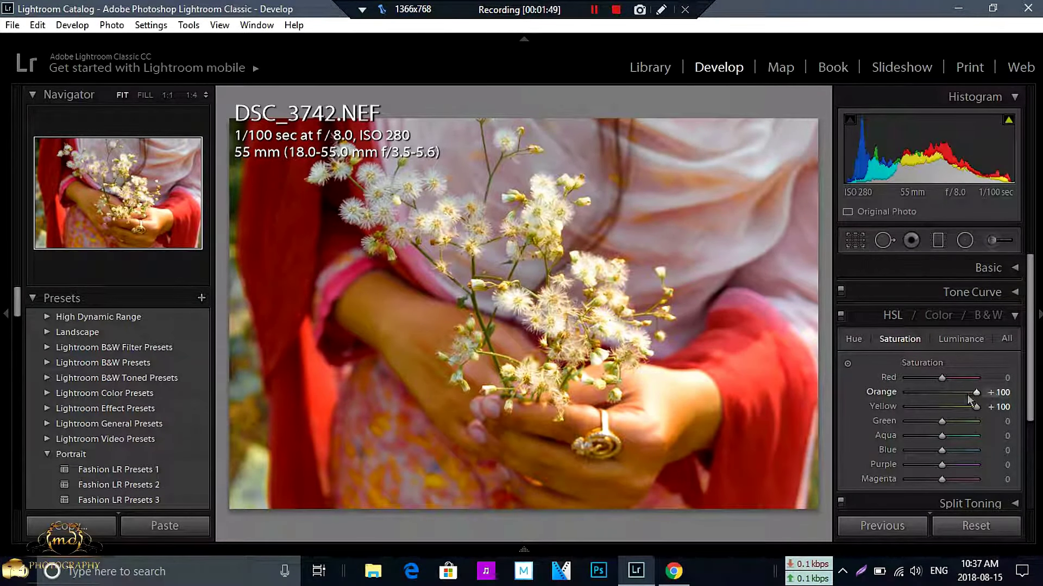
{"action": "left_click", "coordinate": [955, 342]}
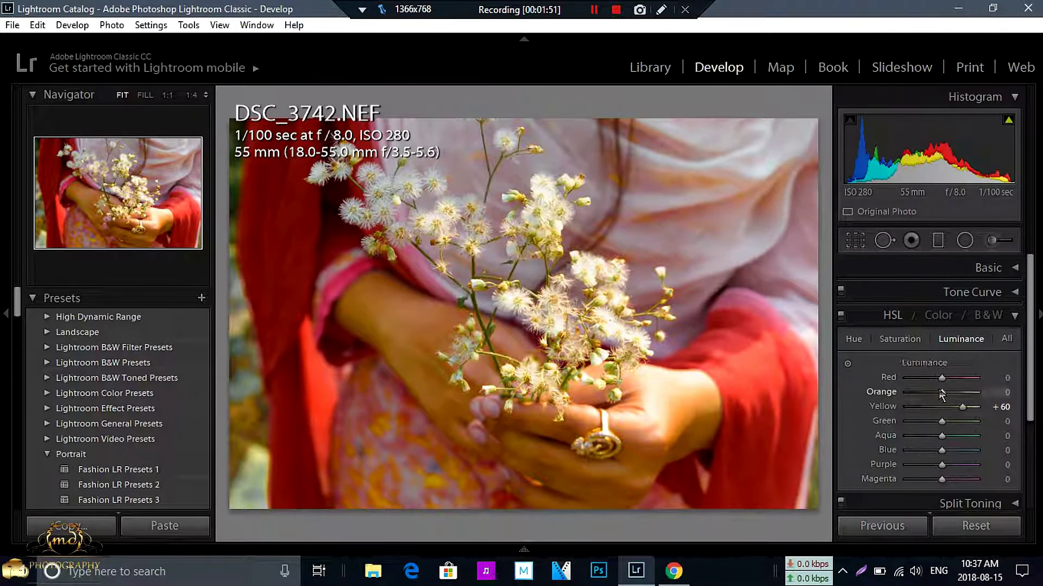
{"action": "left_click", "coordinate": [915, 341]}
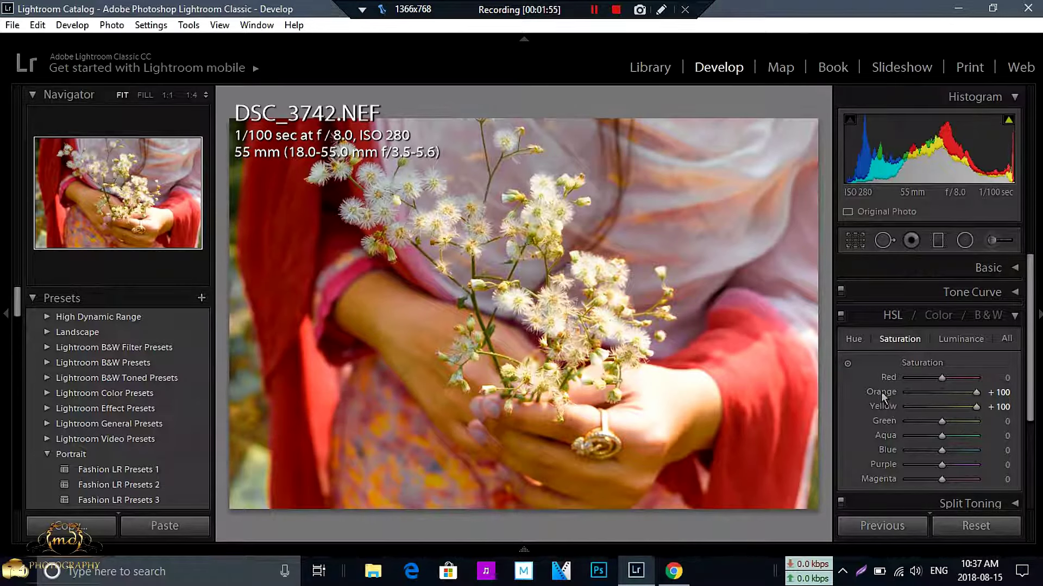
{"action": "double_click", "coordinate": [881, 392]}
{"action": "left_click", "coordinate": [960, 339]}
{"action": "left_click", "coordinate": [891, 396]}
{"action": "left_click", "coordinate": [887, 393]}
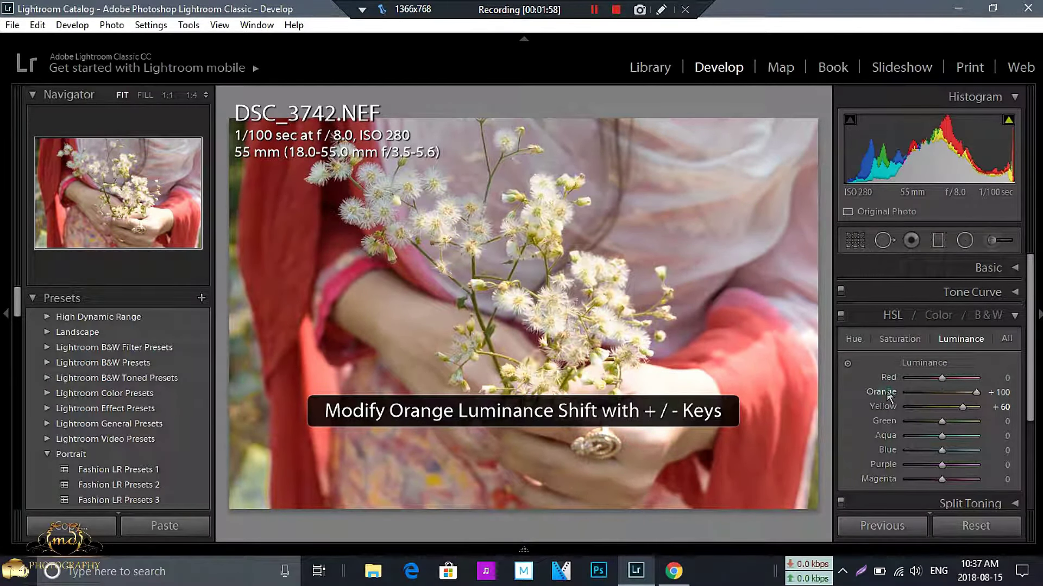
{"action": "double_click", "coordinate": [882, 392]}
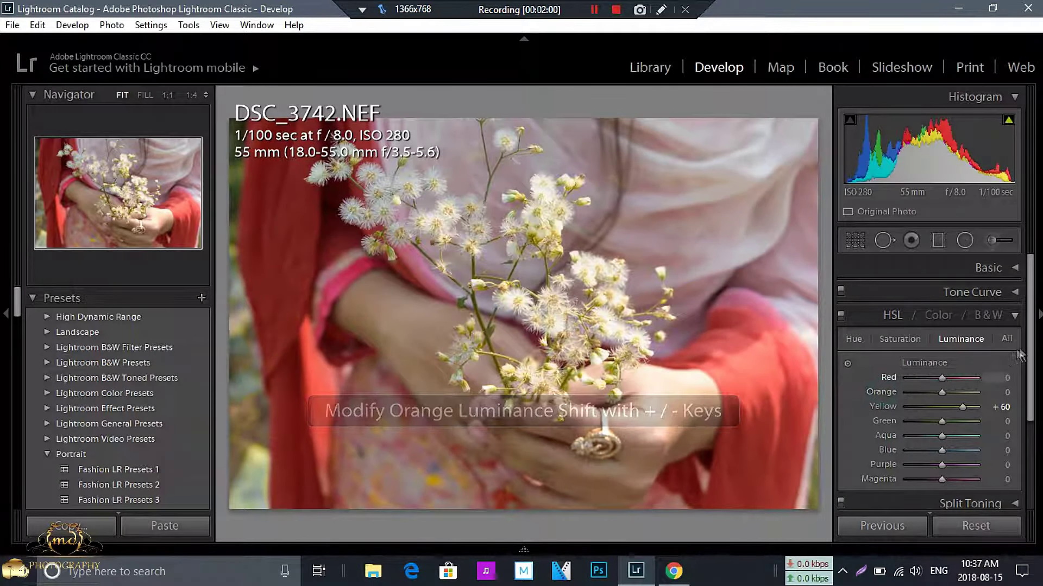
Set saturation Red +20, Green −5, Blue −60, Purple +10, Magenta +20, then collapse HSL
{"action": "left_click", "coordinate": [901, 338]}
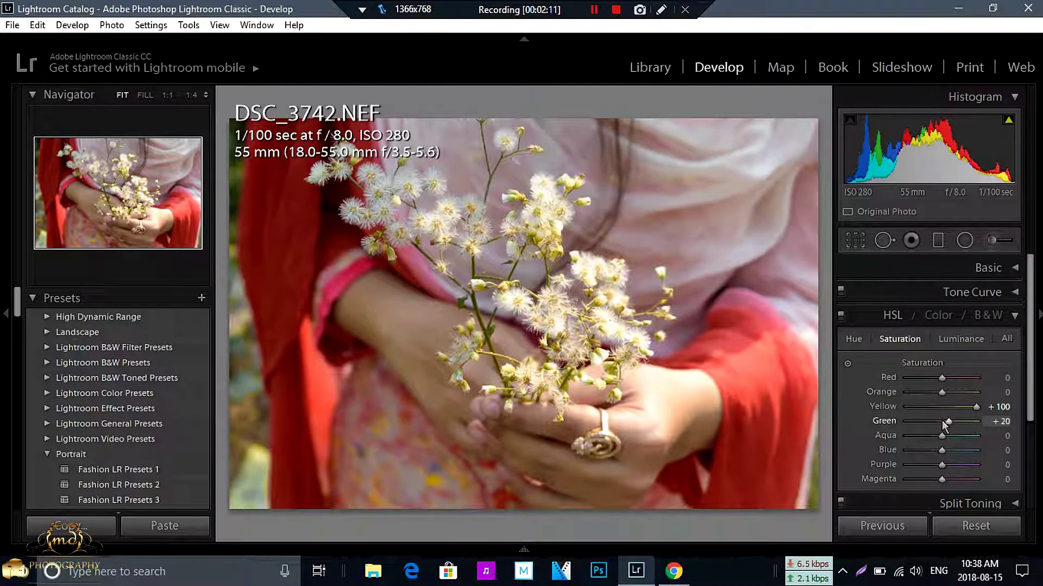
{"action": "left_click", "coordinate": [946, 386]}
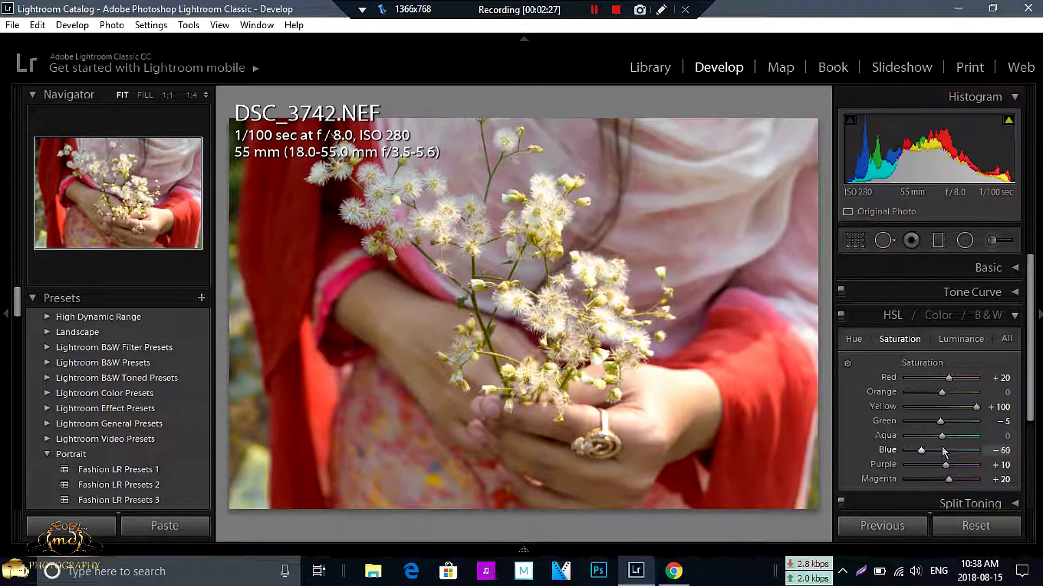
{"action": "left_click", "coordinate": [1013, 317]}
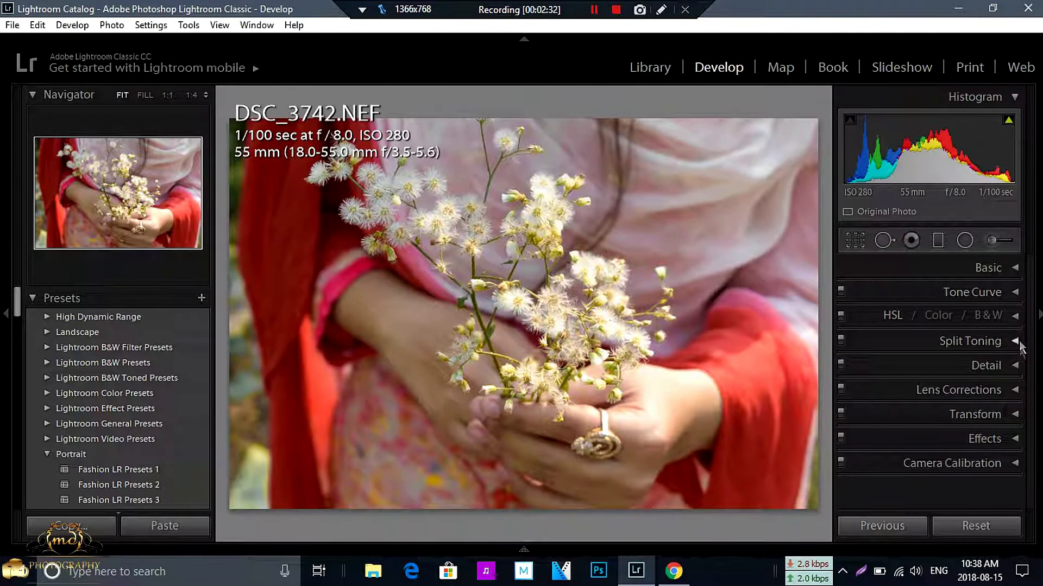
Set Sharpening Amount to 60, then inspect the flowers at 1:4 zoom
{"action": "left_click", "coordinate": [1015, 366]}
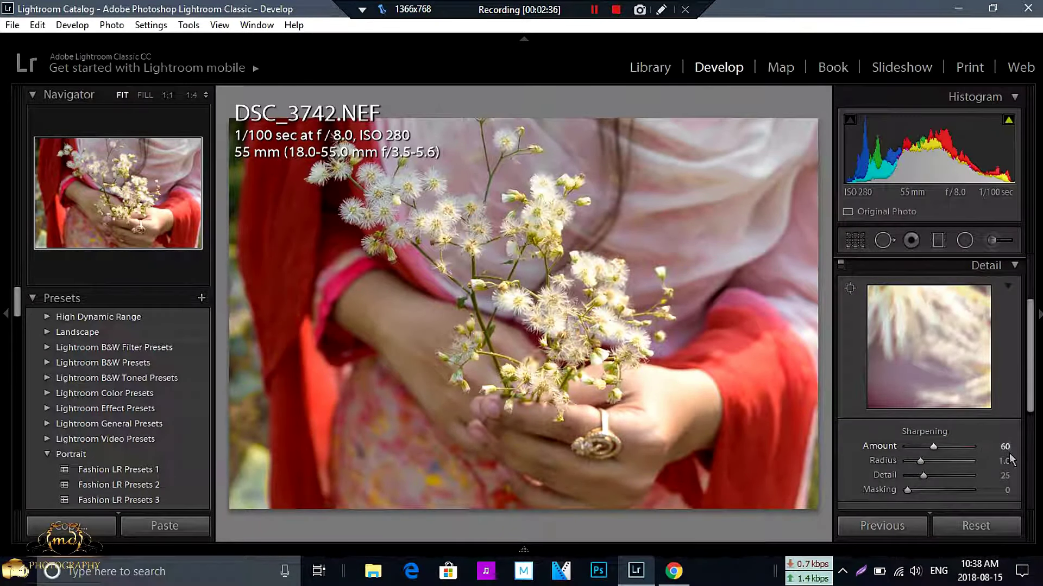
{"action": "scroll", "coordinate": [1005, 459], "scroll_direction": "down", "scroll_amount": 3}
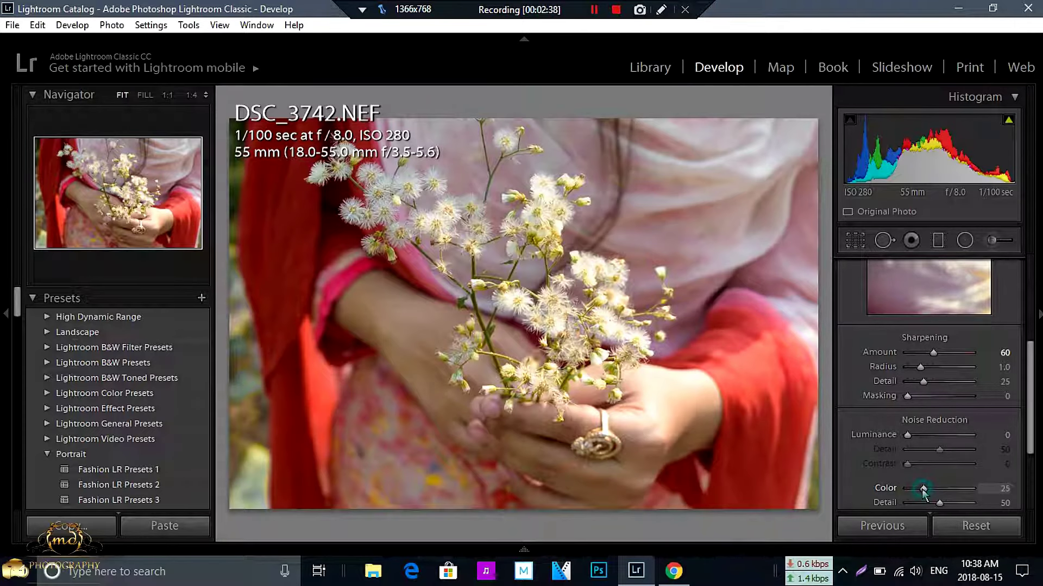
{"action": "scroll", "coordinate": [980, 411], "scroll_direction": "up", "scroll_amount": 3}
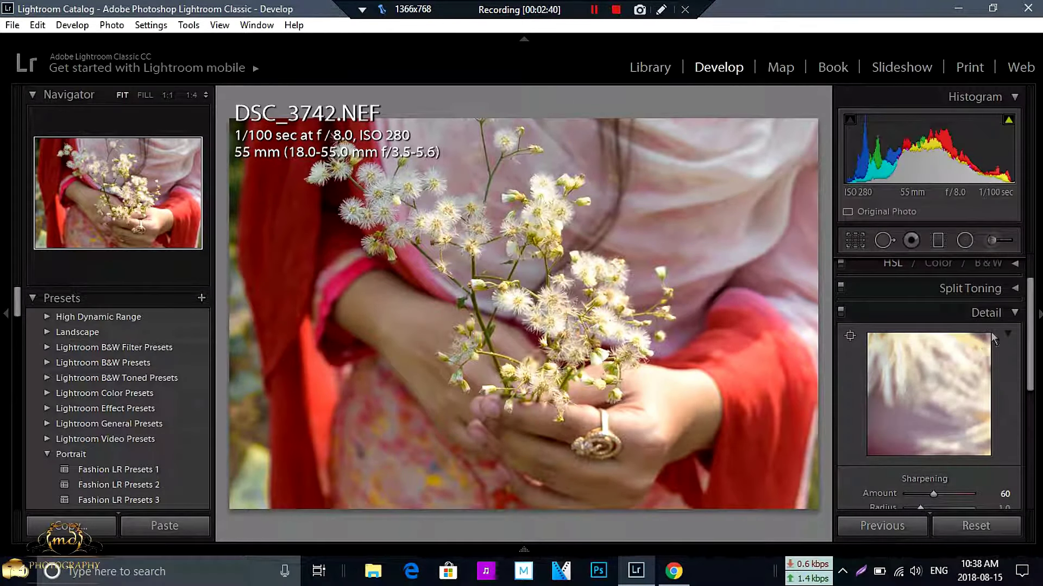
{"action": "left_click", "coordinate": [1013, 318]}
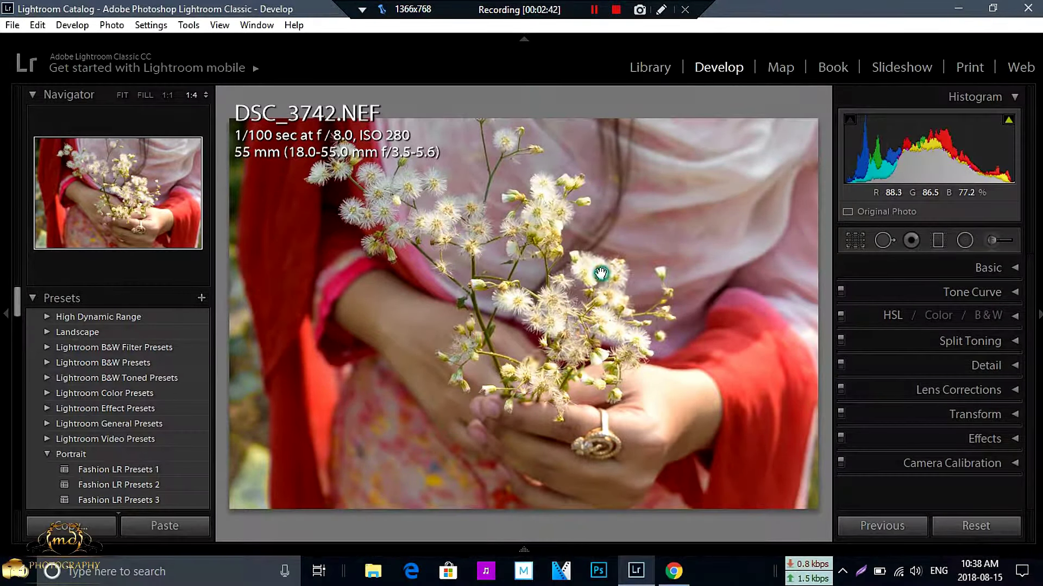
{"action": "left_click", "coordinate": [600, 274]}
{"action": "mouse_move", "coordinate": [491, 302]}
{"action": "left_mouse_down"}
{"action": "mouse_move", "coordinate": [529, 315]}
{"action": "mouse_move", "coordinate": [530, 251]}
{"action": "left_mouse_up"}
Lower the Tone Curve Highlights region to −24
{"action": "left_click", "coordinate": [531, 253]}
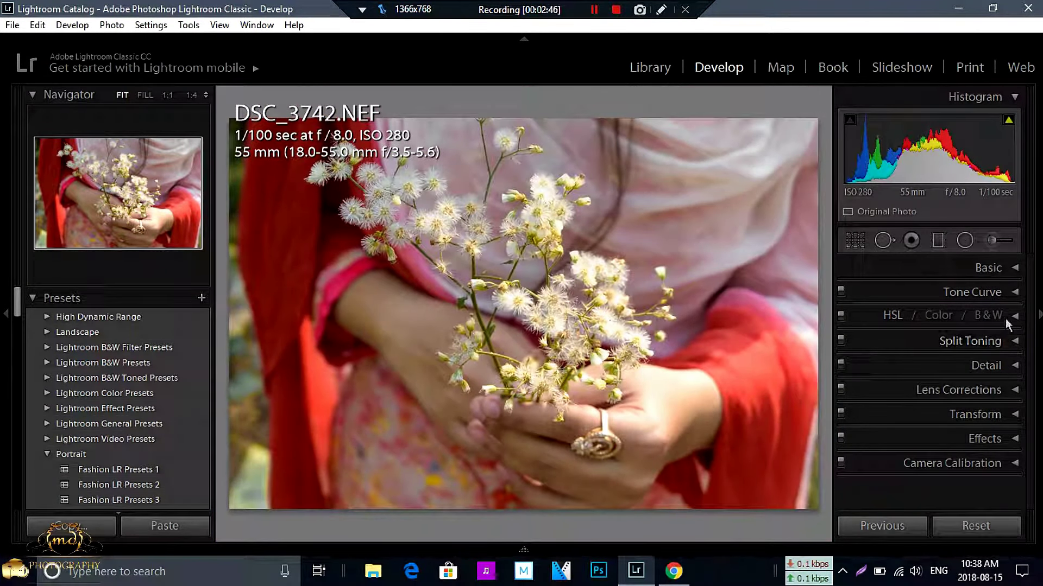
{"action": "left_click", "coordinate": [1014, 294]}
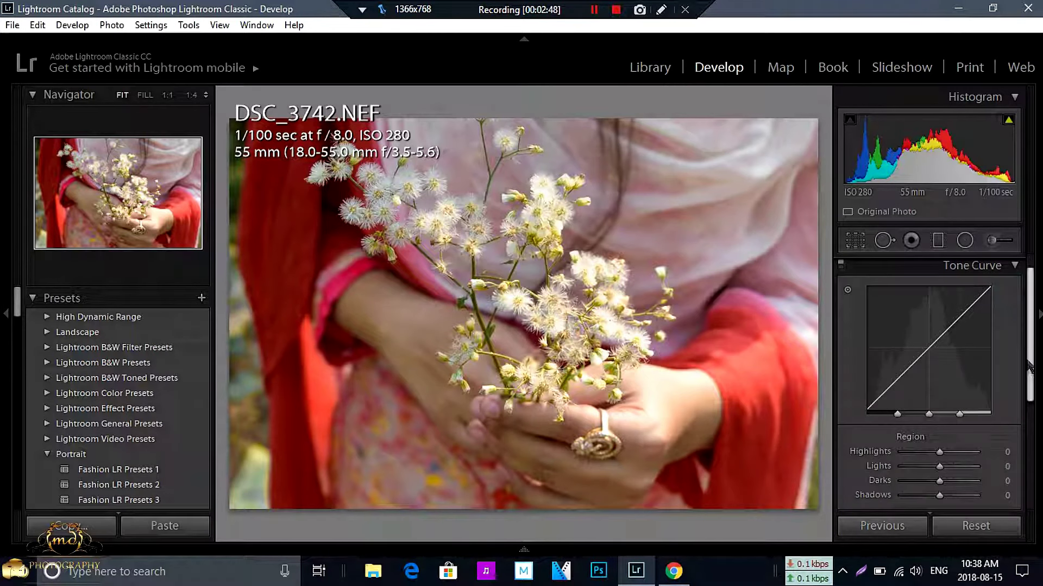
{"action": "left_click_drag", "start_coordinate": [939, 453], "coordinate": [930, 453]}
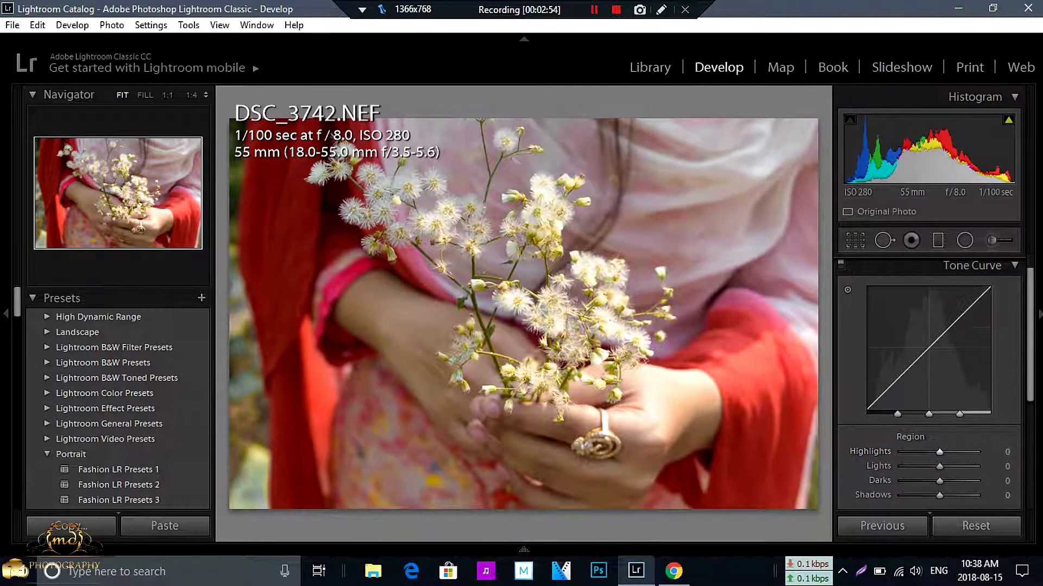
{"action": "left_click", "coordinate": [1015, 267]}
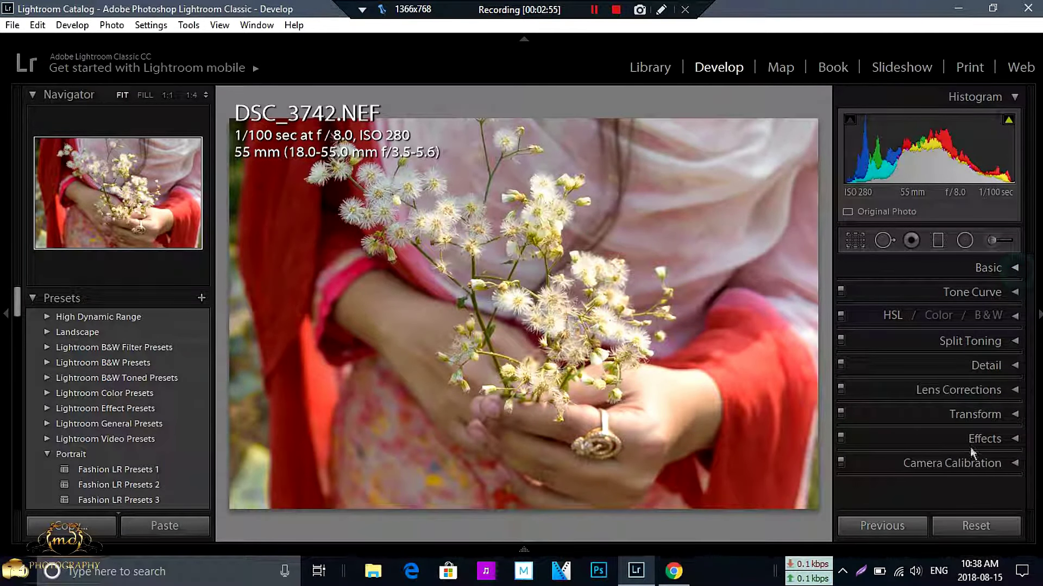
Set Basic Highlights to −40 and Shadows to +10
{"action": "key", "text": "ctrl+1"}
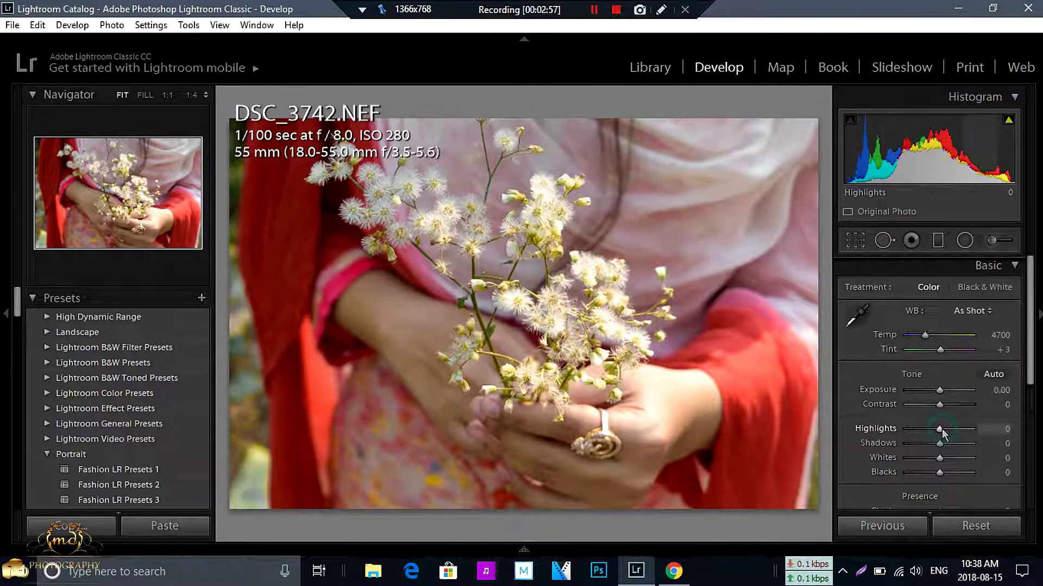
{"action": "mouse_move", "coordinate": [940, 429]}
{"action": "left_mouse_down"}
{"action": "mouse_move", "coordinate": [926, 429]}
{"action": "mouse_move", "coordinate": [943, 444]}
{"action": "left_mouse_up"}
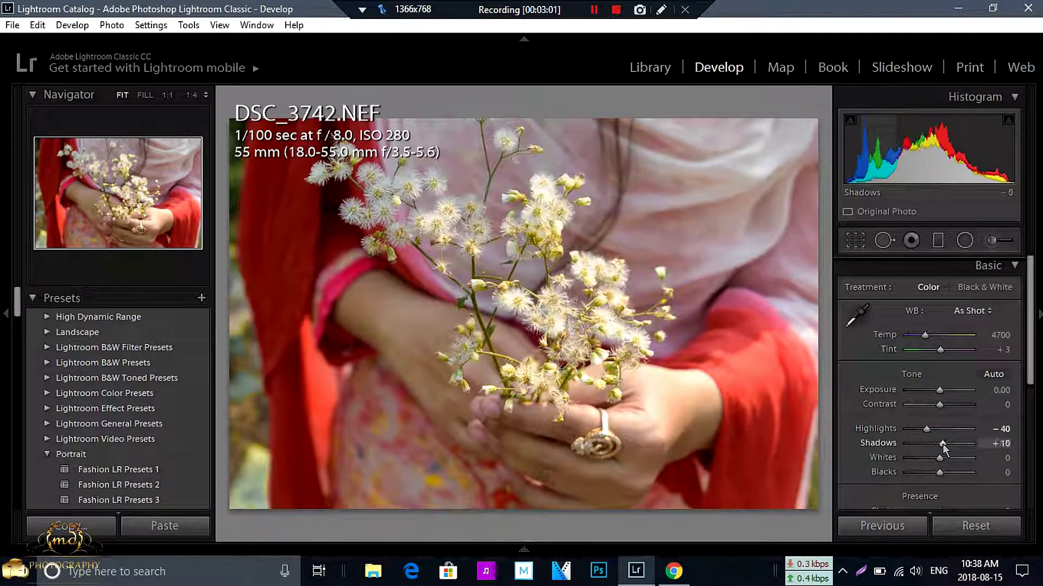
{"action": "scroll", "coordinate": [961, 453], "scroll_direction": "down", "scroll_amount": 2}
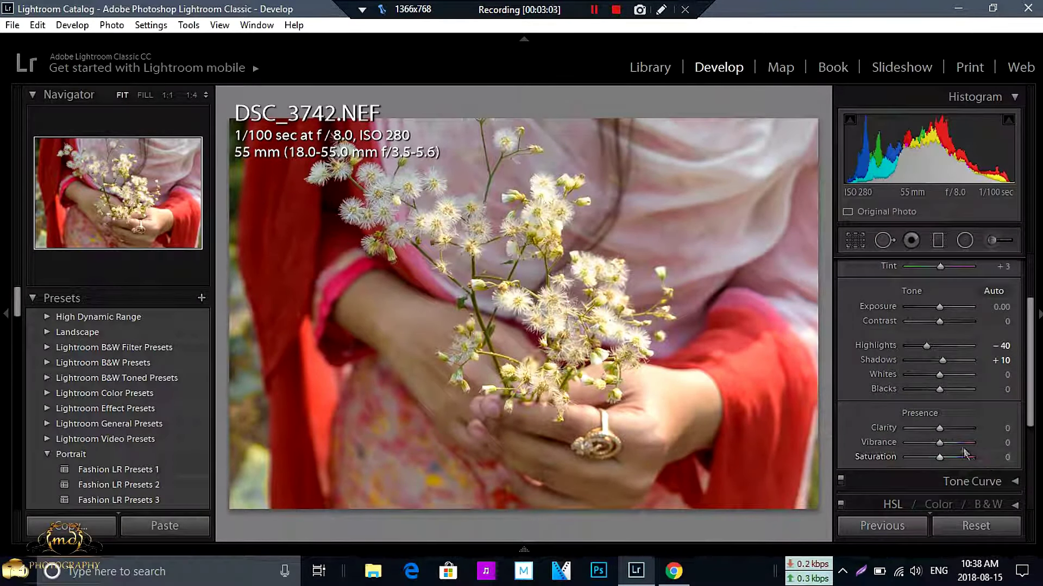
{"action": "scroll", "coordinate": [987, 286], "scroll_direction": "up", "scroll_amount": 1}
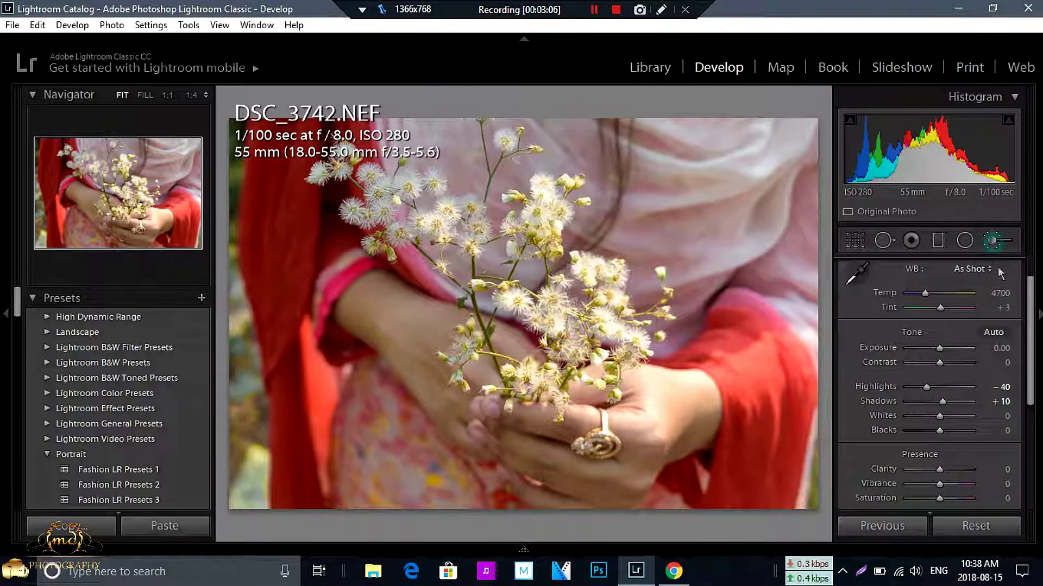
{"action": "key", "text": "m"}
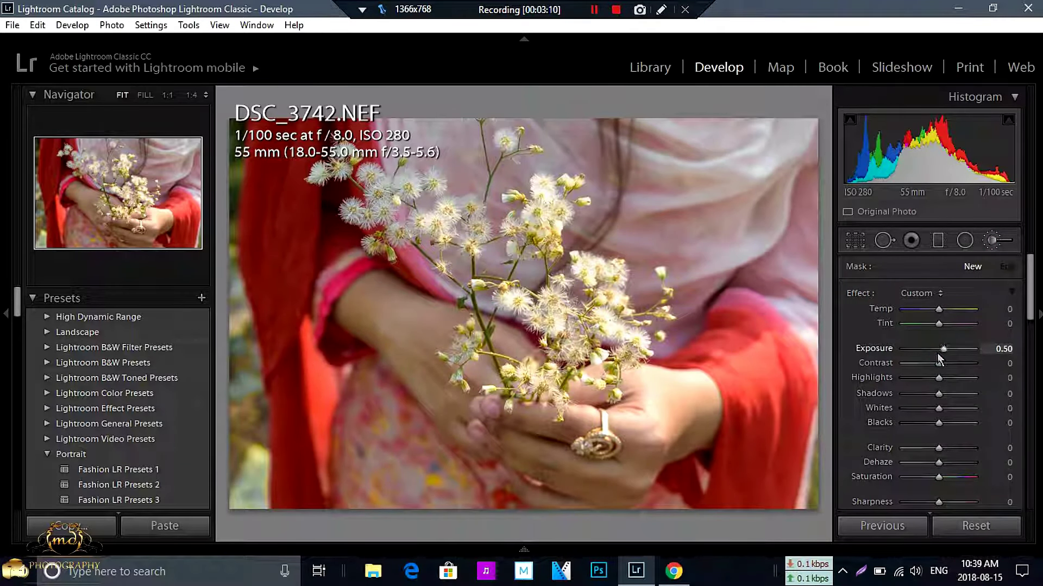
Zoom to 1:4 and paint +1.00 exposure over the hand and fingers
{"action": "left_click", "coordinate": [191, 95]}
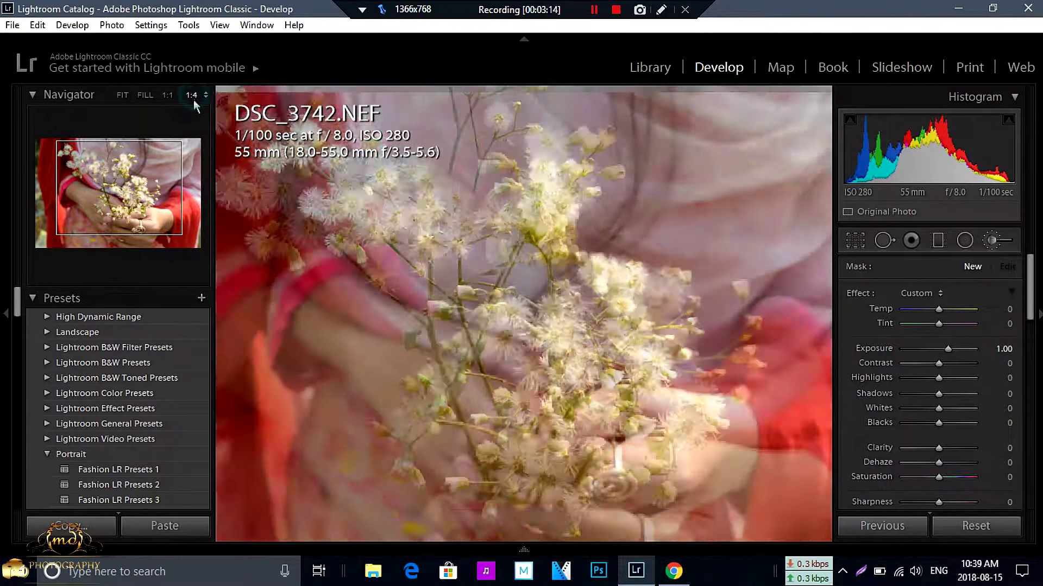
{"action": "left_click", "coordinate": [98, 205]}
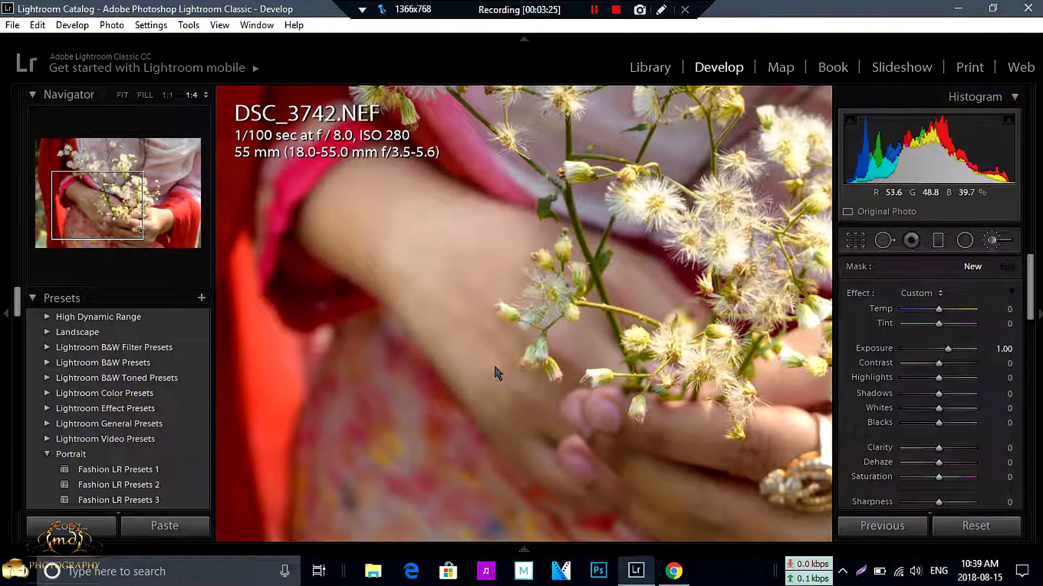
{"action": "left_click_drag", "start_coordinate": [493, 380], "coordinate": [497, 384]}
{"action": "mouse_move", "coordinate": [522, 423]}
{"action": "left_mouse_down"}
{"action": "mouse_move", "coordinate": [582, 352]}
{"action": "mouse_move", "coordinate": [580, 410]}
{"action": "left_mouse_up"}
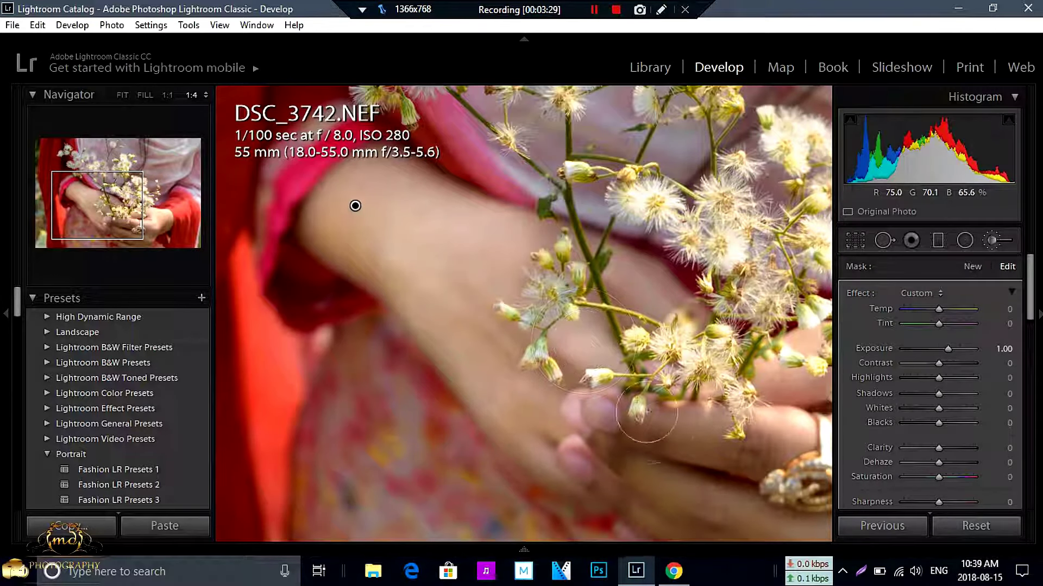
{"action": "scroll", "coordinate": [568, 391], "scroll_direction": "down", "scroll_amount": 3}
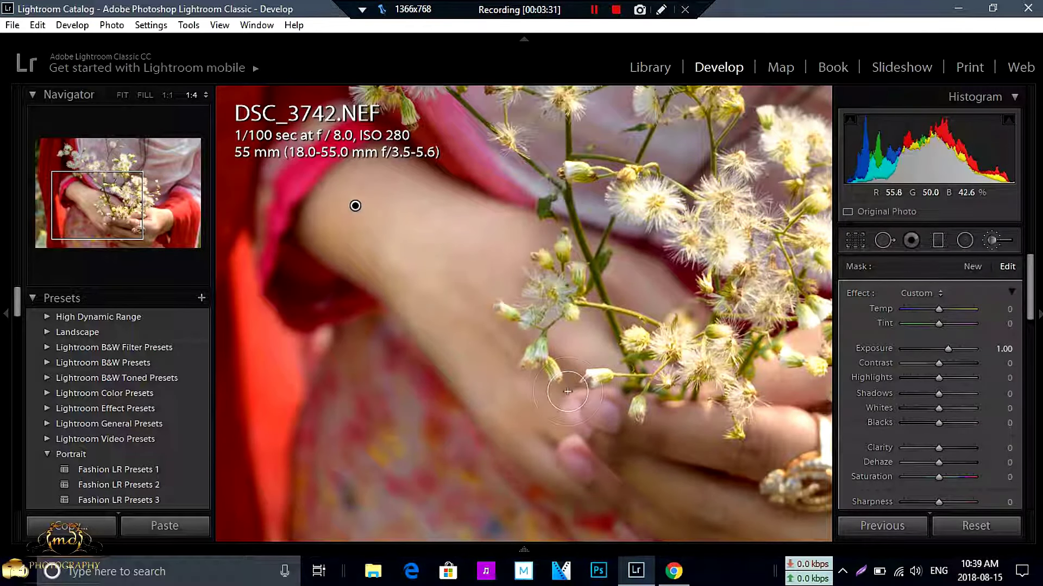
{"action": "left_click_drag", "start_coordinate": [579, 436], "coordinate": [654, 491]}
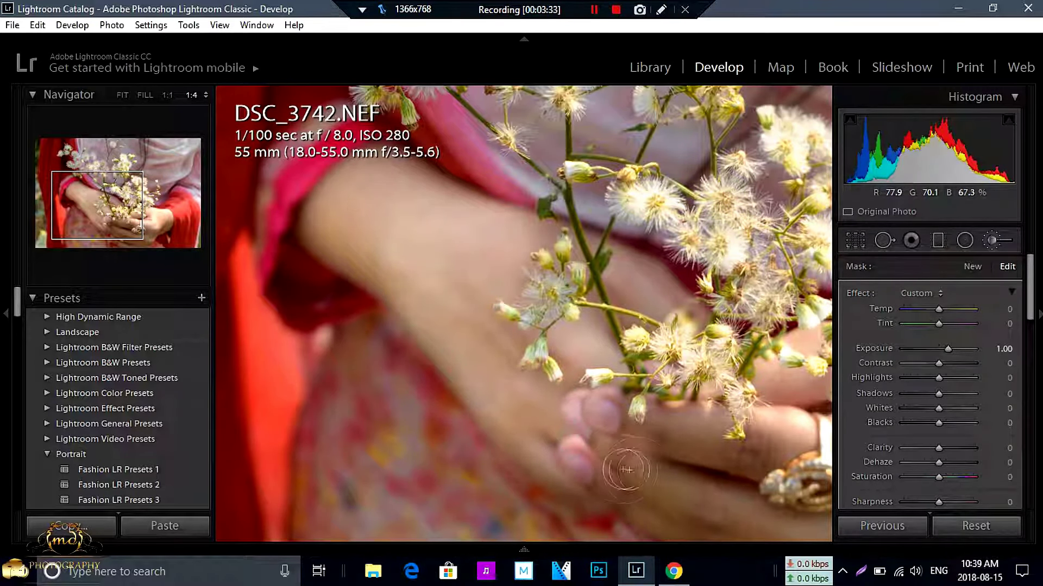
Brighten the skin beside the ring, then fit the view and reset exposure to 0
{"action": "left_click", "coordinate": [129, 210]}
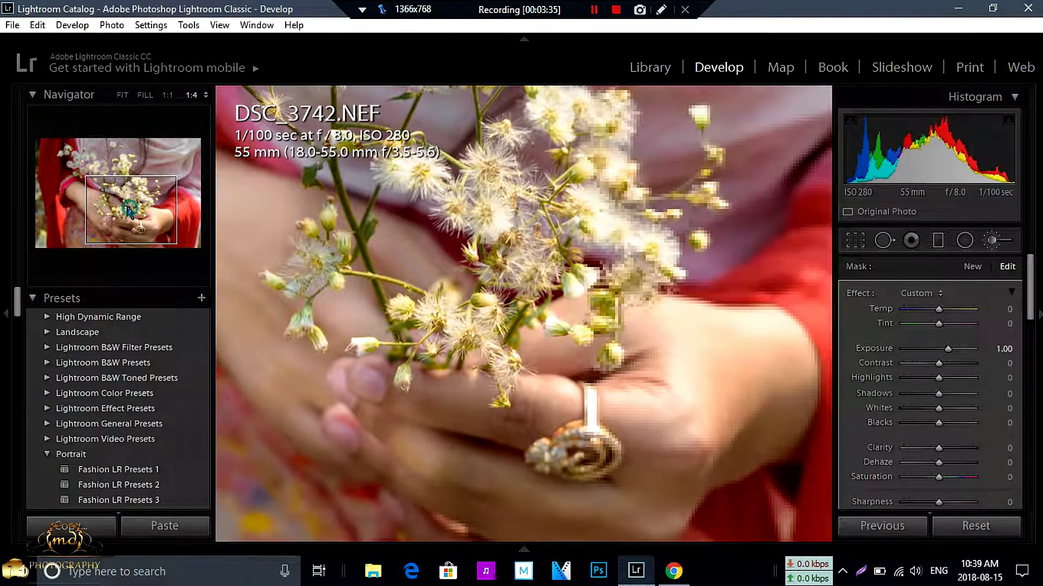
{"action": "left_click_drag", "start_coordinate": [129, 209], "coordinate": [118, 226]}
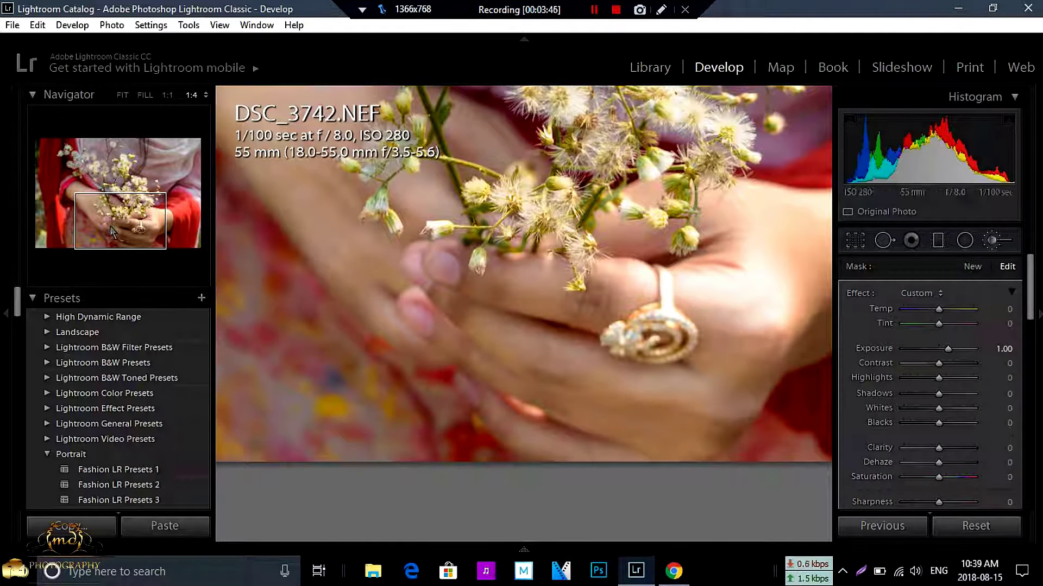
{"action": "left_click_drag", "start_coordinate": [129, 228], "coordinate": [123, 222]}
{"action": "left_click", "coordinate": [143, 229]}
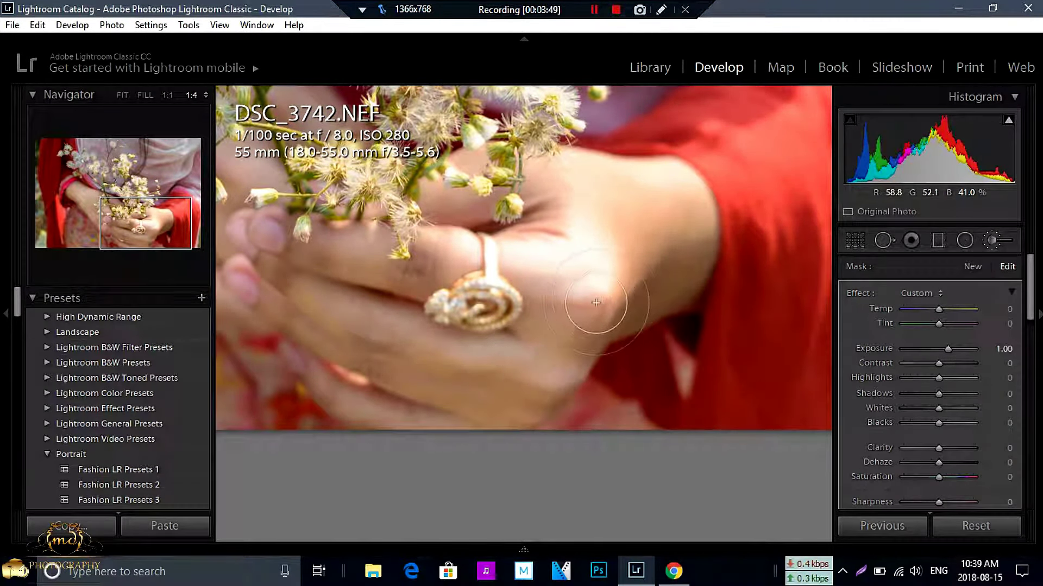
{"action": "mouse_move", "coordinate": [663, 258]}
{"action": "left_mouse_down"}
{"action": "mouse_move", "coordinate": [639, 233]}
{"action": "mouse_move", "coordinate": [689, 265]}
{"action": "left_mouse_up"}
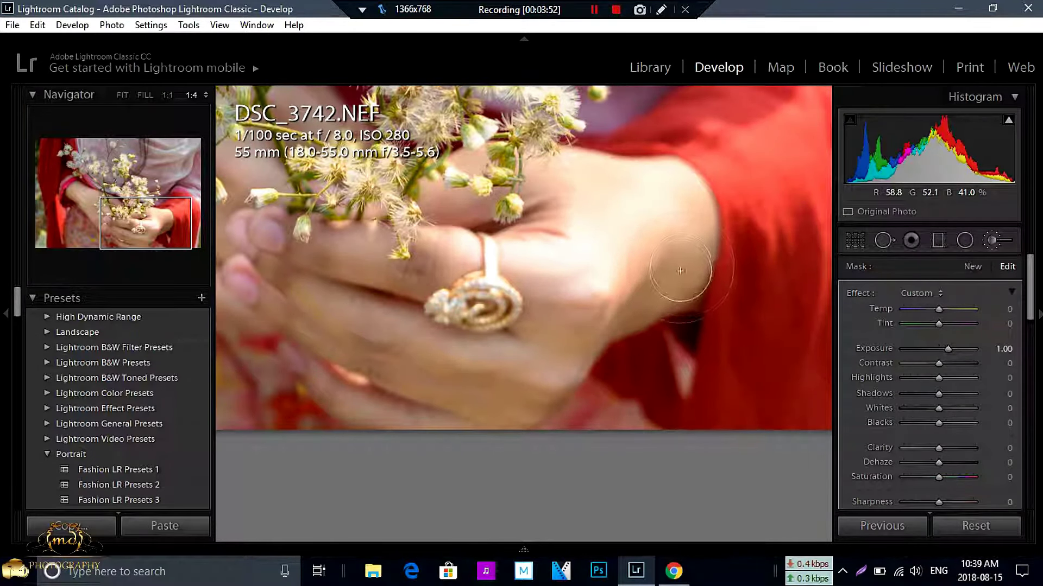
{"action": "left_click", "coordinate": [123, 95]}
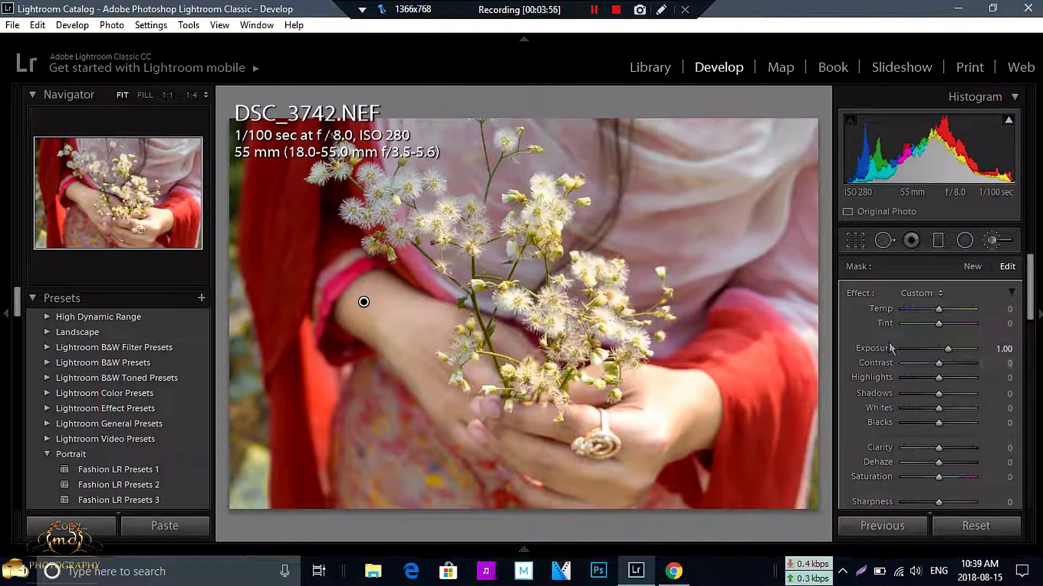
{"action": "double_click", "coordinate": [873, 349]}
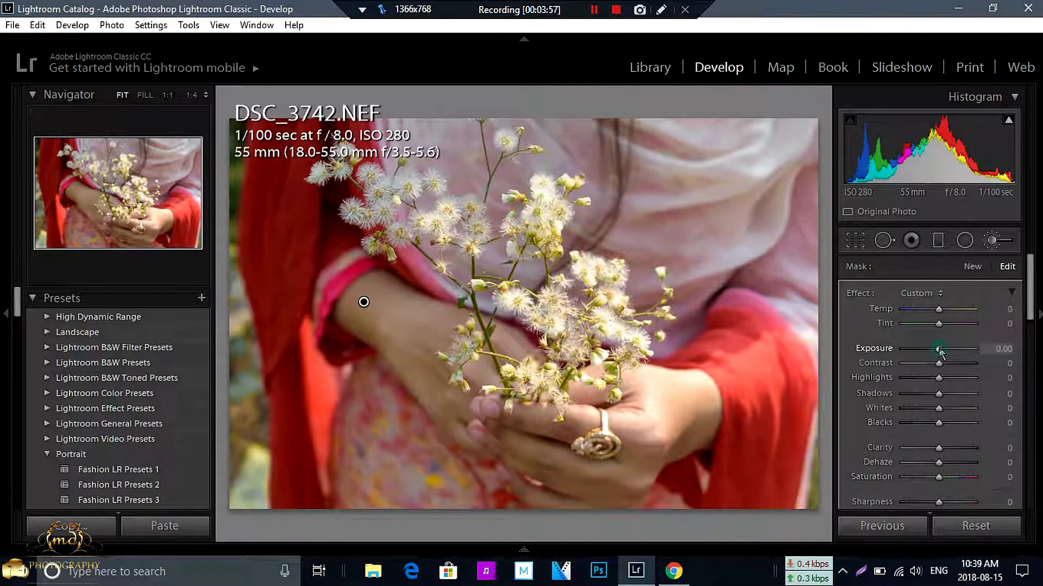
Start a new adjustment brush with Exposure 0 and Clarity 20, zoomed to 1:4
{"action": "left_click_drag", "start_coordinate": [940, 353], "coordinate": [944, 352]}
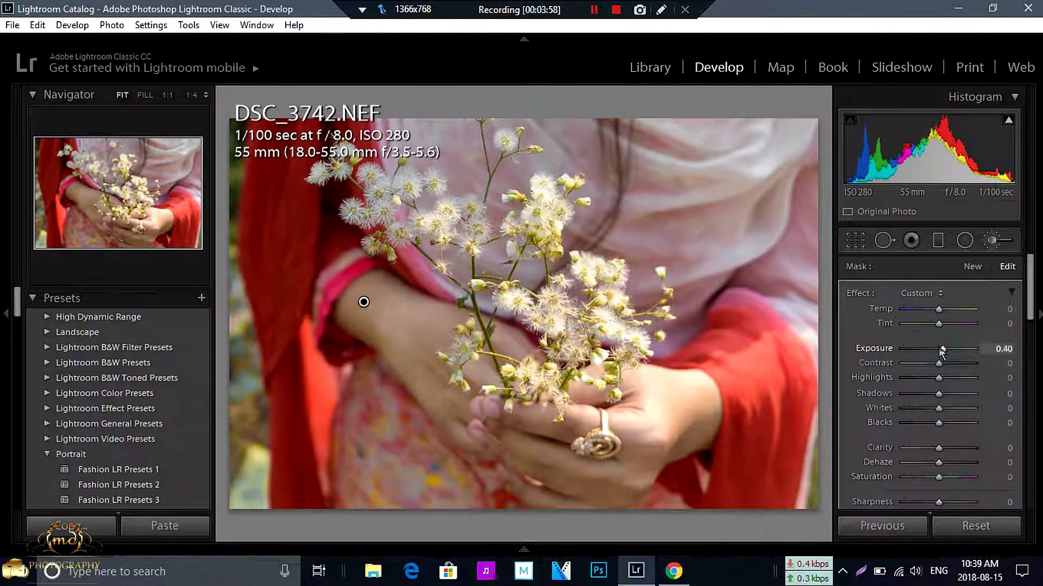
{"action": "left_click", "coordinate": [990, 241]}
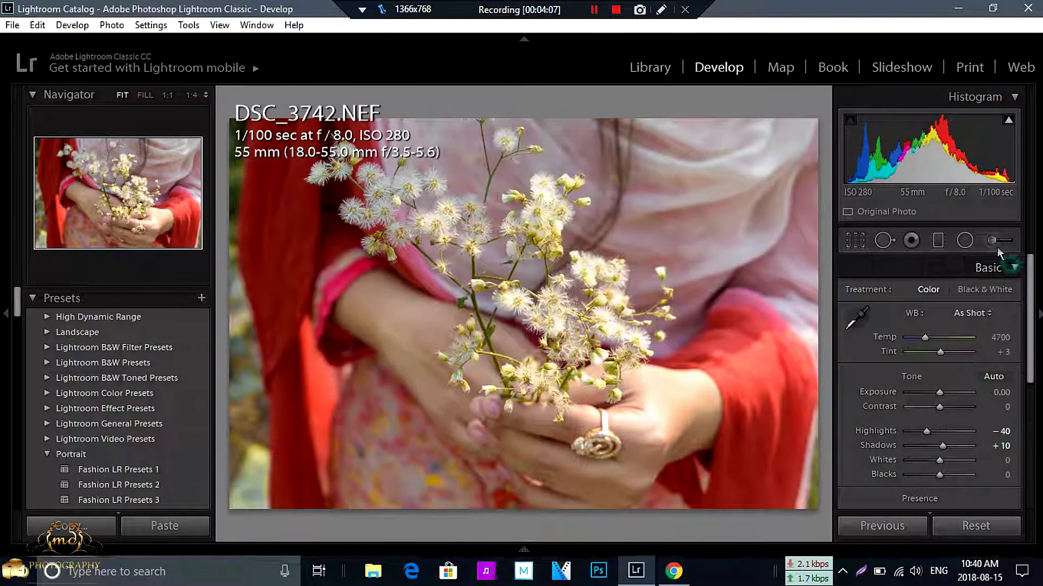
{"action": "left_click", "coordinate": [994, 242]}
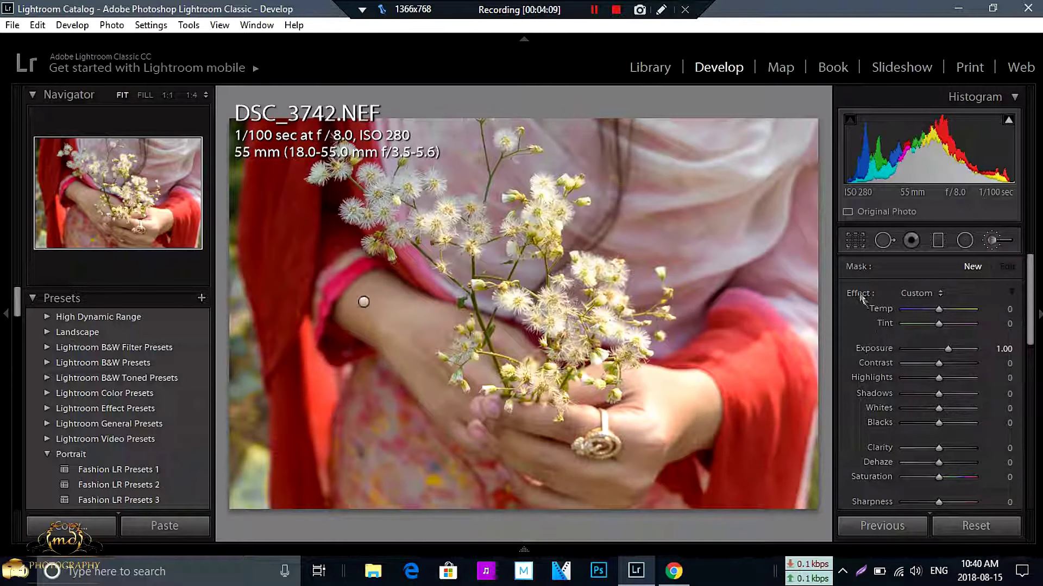
{"action": "double_click", "coordinate": [857, 295]}
{"action": "type", "text": "20"}
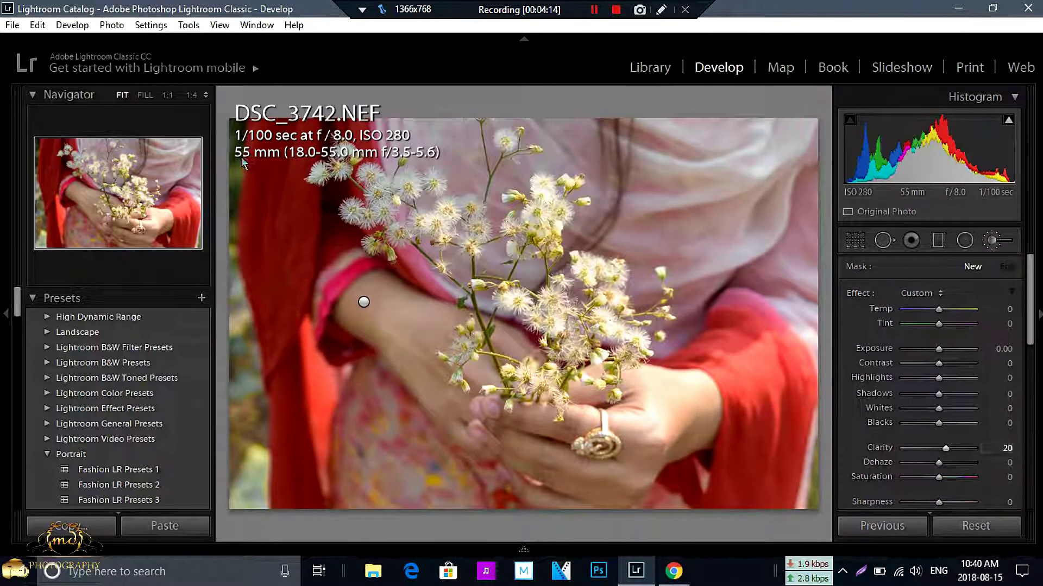
{"action": "left_click", "coordinate": [191, 96]}
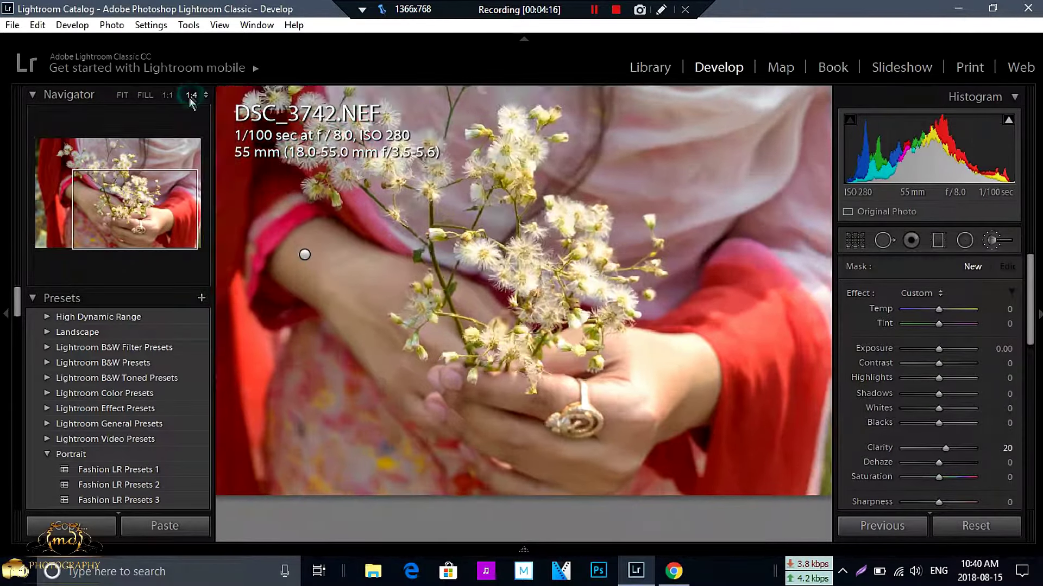
Pan to the flowers and paint the Clarity brush over the central and middle flowers
{"action": "left_click", "coordinate": [141, 219]}
{"action": "left_click_drag", "start_coordinate": [141, 219], "coordinate": [122, 196]}
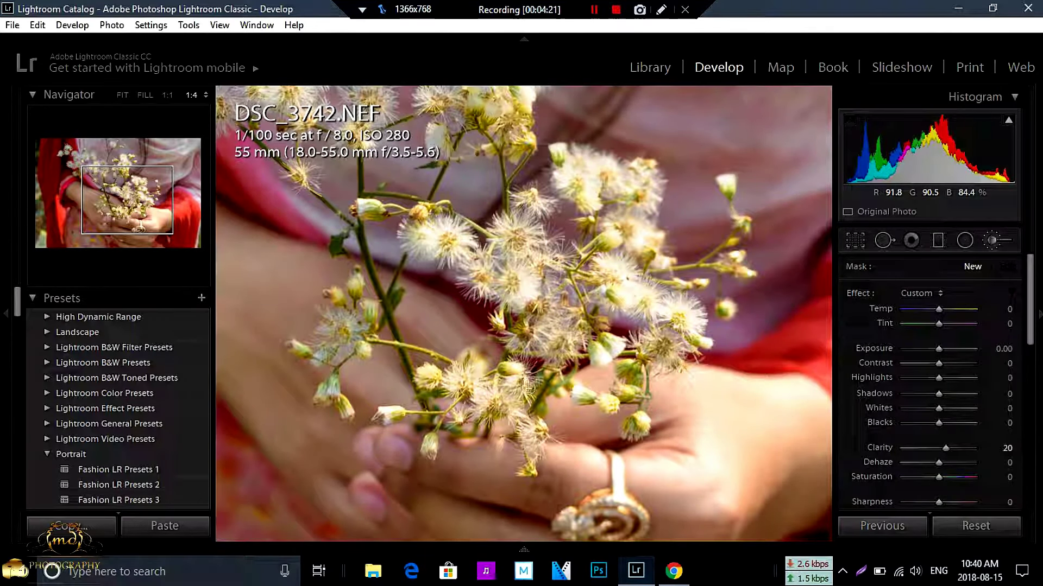
{"action": "left_click_drag", "start_coordinate": [528, 387], "coordinate": [518, 382]}
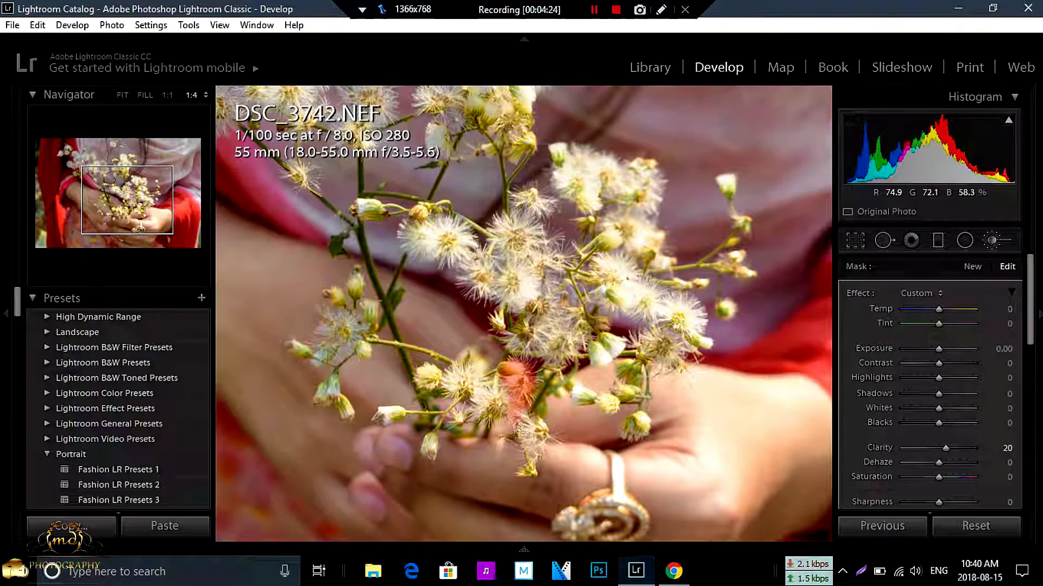
{"action": "left_click_drag", "start_coordinate": [482, 391], "coordinate": [456, 381]}
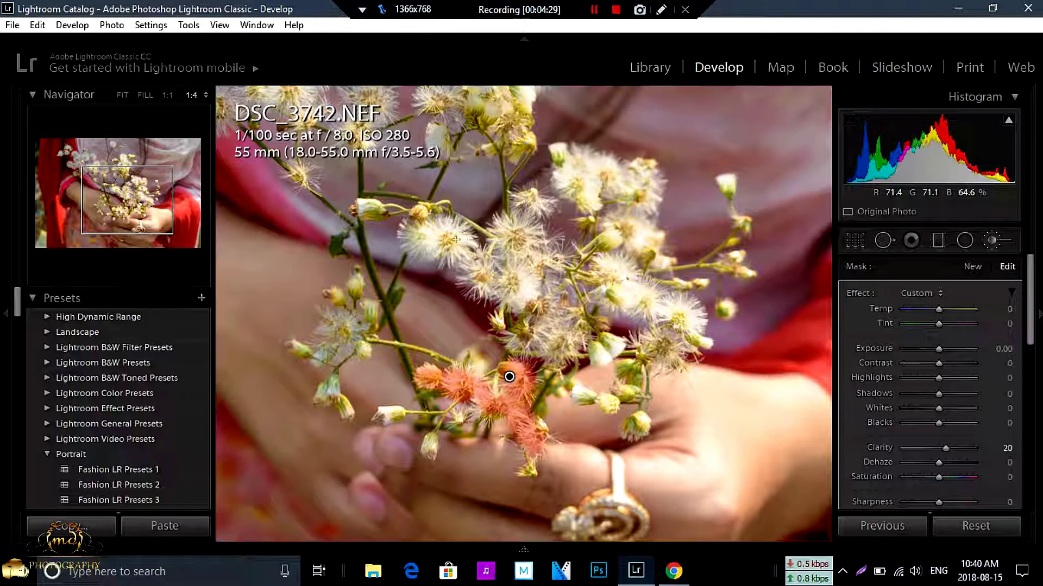
{"action": "mouse_move", "coordinate": [421, 235]}
{"action": "left_mouse_down"}
{"action": "mouse_move", "coordinate": [479, 269]}
{"action": "mouse_move", "coordinate": [529, 203]}
{"action": "left_mouse_up"}
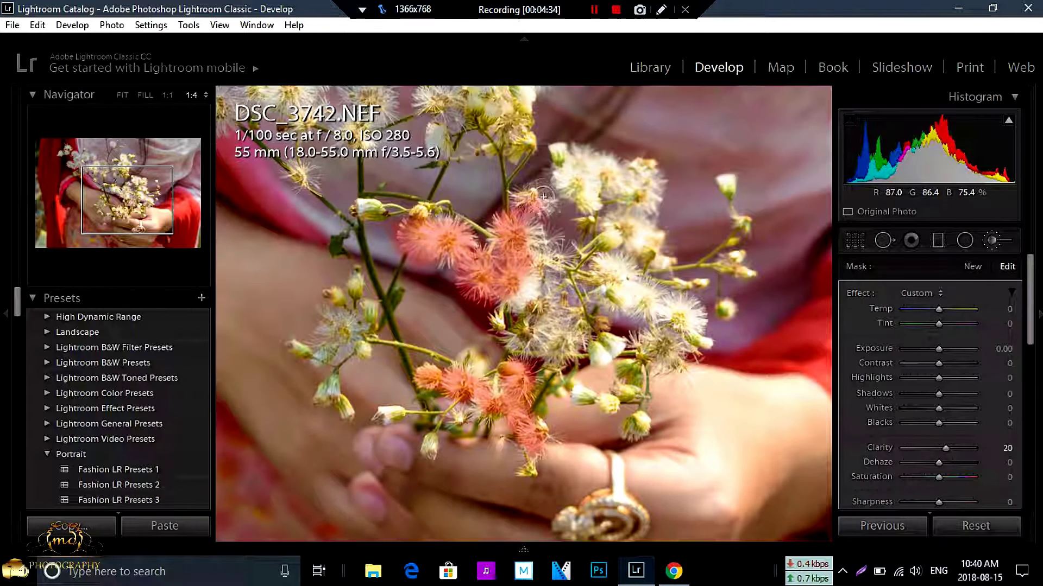
{"action": "mouse_move", "coordinate": [512, 278]}
{"action": "left_mouse_down"}
{"action": "mouse_move", "coordinate": [508, 305]}
{"action": "mouse_move", "coordinate": [559, 343]}
{"action": "left_mouse_up"}
{"action": "mouse_move", "coordinate": [535, 296]}
{"action": "left_mouse_down"}
{"action": "mouse_move", "coordinate": [552, 266]}
{"action": "mouse_move", "coordinate": [559, 276]}
{"action": "left_mouse_up"}
{"action": "left_click_drag", "start_coordinate": [552, 324], "coordinate": [523, 386]}
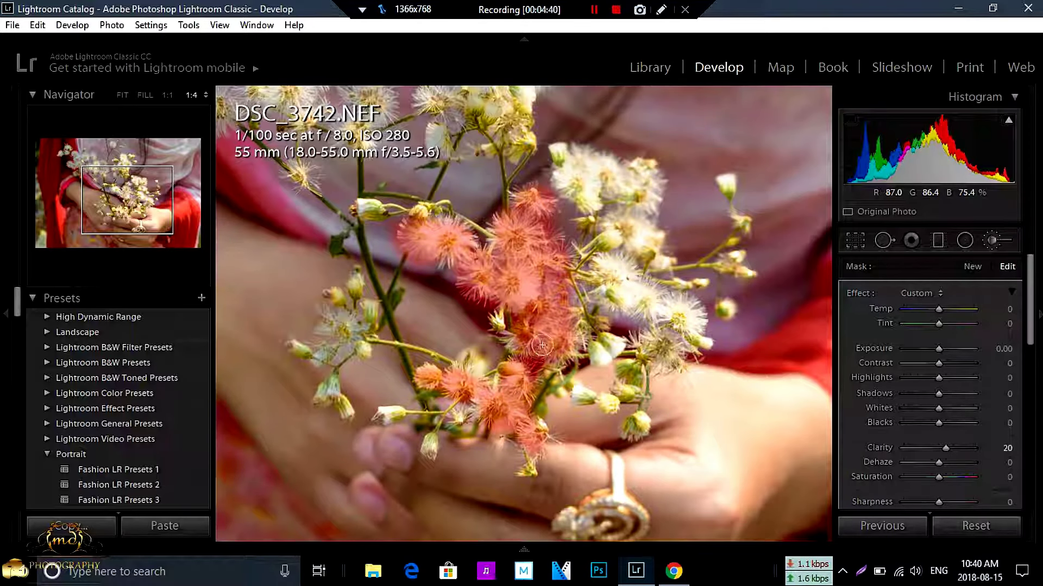
Extend the Clarity brush over the white flowers, seed head and left buds
{"action": "mouse_move", "coordinate": [597, 282]}
{"action": "left_mouse_down"}
{"action": "mouse_move", "coordinate": [630, 288]}
{"action": "mouse_move", "coordinate": [661, 313]}
{"action": "mouse_move", "coordinate": [620, 273]}
{"action": "left_mouse_up"}
{"action": "mouse_move", "coordinate": [610, 234]}
{"action": "left_mouse_down"}
{"action": "mouse_move", "coordinate": [562, 180]}
{"action": "mouse_move", "coordinate": [560, 160]}
{"action": "mouse_move", "coordinate": [624, 174]}
{"action": "mouse_move", "coordinate": [644, 190]}
{"action": "mouse_move", "coordinate": [630, 206]}
{"action": "left_mouse_up"}
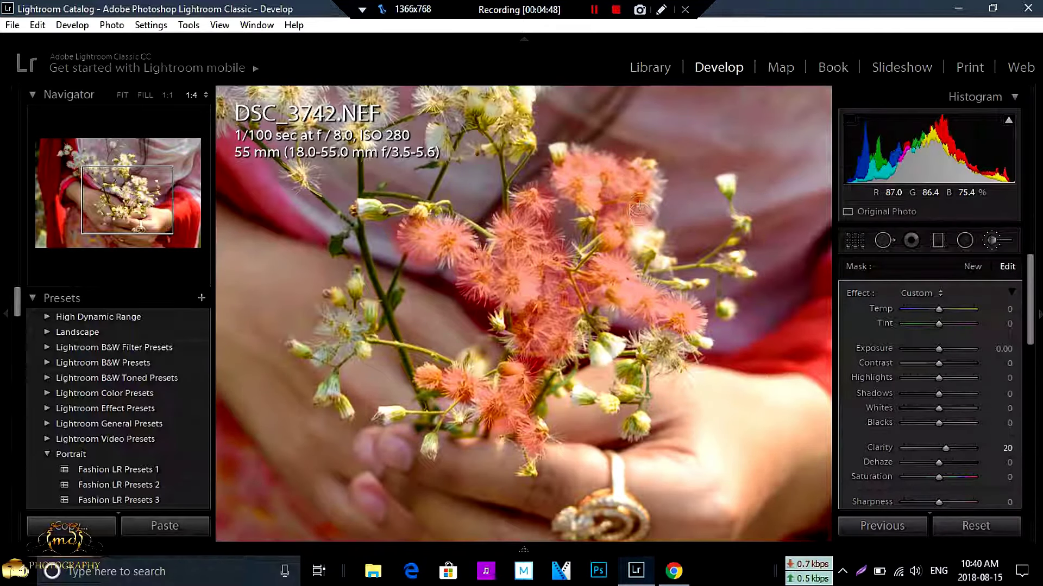
{"action": "mouse_move", "coordinate": [656, 351]}
{"action": "left_mouse_down"}
{"action": "mouse_move", "coordinate": [672, 358]}
{"action": "mouse_move", "coordinate": [621, 355]}
{"action": "mouse_move", "coordinate": [582, 391]}
{"action": "mouse_move", "coordinate": [638, 423]}
{"action": "left_mouse_up"}
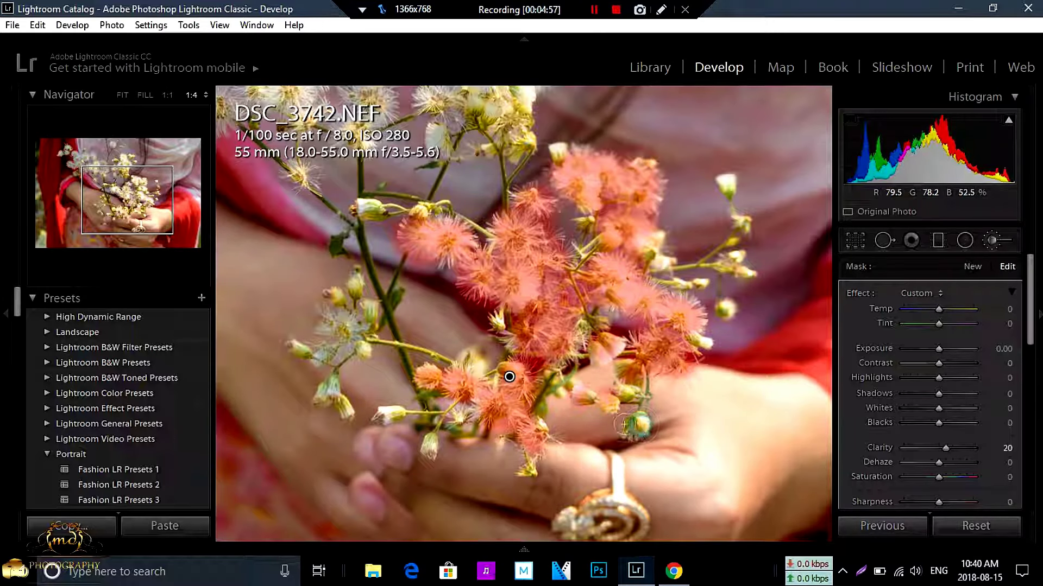
{"action": "mouse_move", "coordinate": [436, 446]}
{"action": "left_mouse_down"}
{"action": "mouse_move", "coordinate": [391, 416]}
{"action": "mouse_move", "coordinate": [343, 405]}
{"action": "left_mouse_up"}
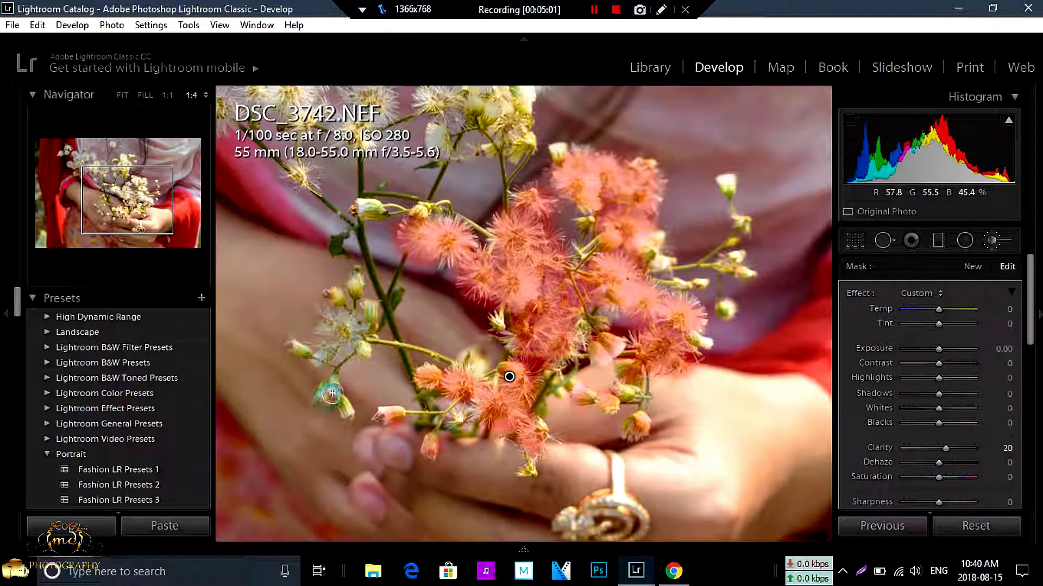
{"action": "mouse_move", "coordinate": [327, 392]}
{"action": "left_mouse_down"}
{"action": "mouse_move", "coordinate": [325, 344]}
{"action": "mouse_move", "coordinate": [341, 322]}
{"action": "mouse_move", "coordinate": [353, 346]}
{"action": "left_mouse_up"}
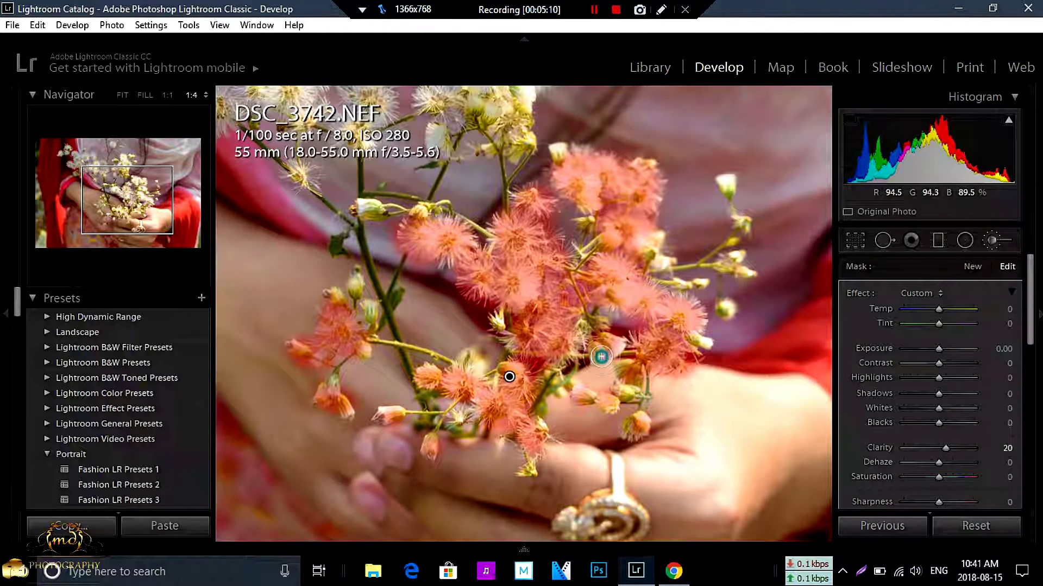
{"action": "left_click", "coordinate": [111, 179]}
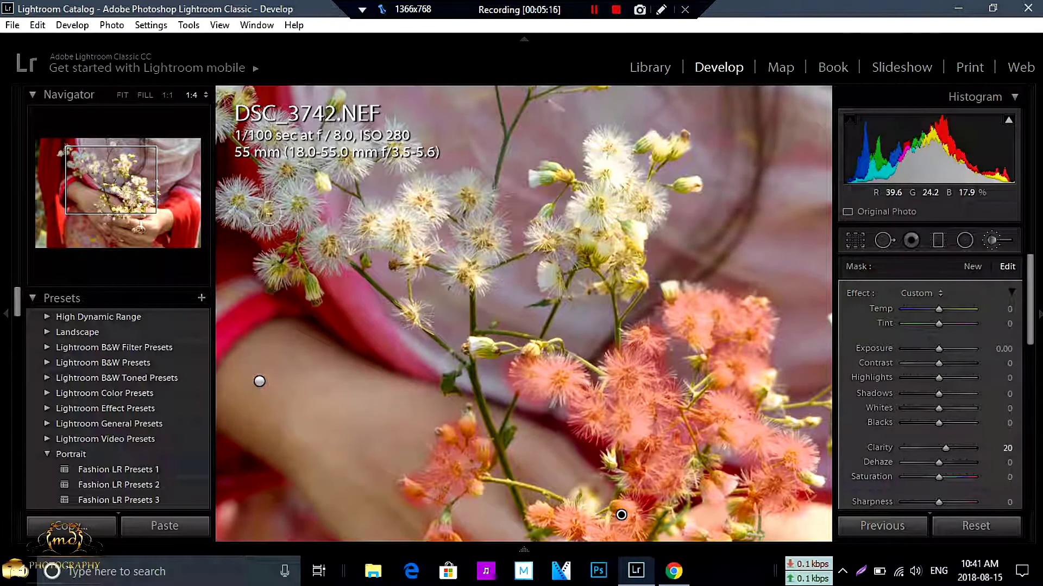
Pan the 1:4 view and brush the left-hand and upper white flowers
{"action": "left_click", "coordinate": [113, 175]}
{"action": "left_click_drag", "start_coordinate": [112, 175], "coordinate": [101, 176]}
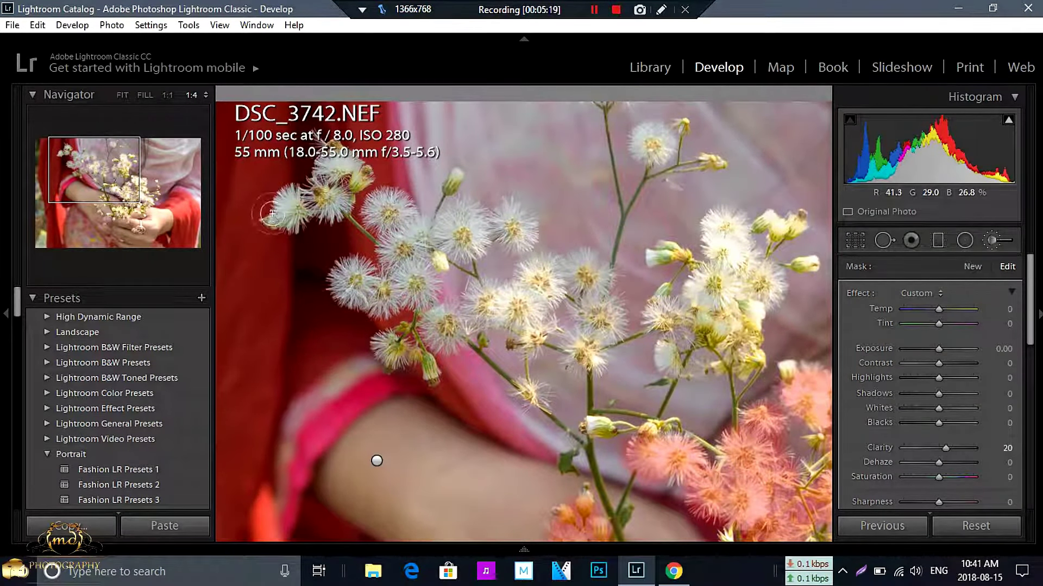
{"action": "mouse_move", "coordinate": [292, 207]}
{"action": "left_mouse_down"}
{"action": "mouse_move", "coordinate": [336, 194]}
{"action": "mouse_move", "coordinate": [410, 247]}
{"action": "left_mouse_up"}
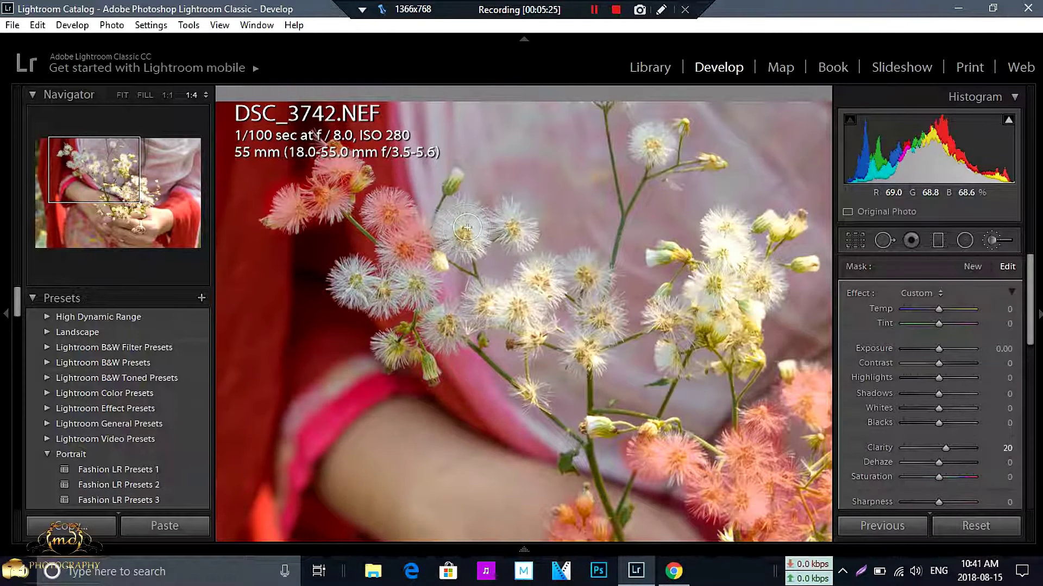
{"action": "left_click_drag", "start_coordinate": [466, 228], "coordinate": [460, 222]}
{"action": "mouse_move", "coordinate": [387, 279]}
{"action": "left_mouse_down"}
{"action": "mouse_move", "coordinate": [344, 278]}
{"action": "mouse_move", "coordinate": [417, 292]}
{"action": "mouse_move", "coordinate": [400, 346]}
{"action": "mouse_move", "coordinate": [478, 304]}
{"action": "mouse_move", "coordinate": [581, 274]}
{"action": "mouse_move", "coordinate": [598, 320]}
{"action": "mouse_move", "coordinate": [546, 312]}
{"action": "mouse_move", "coordinate": [530, 335]}
{"action": "left_mouse_up"}
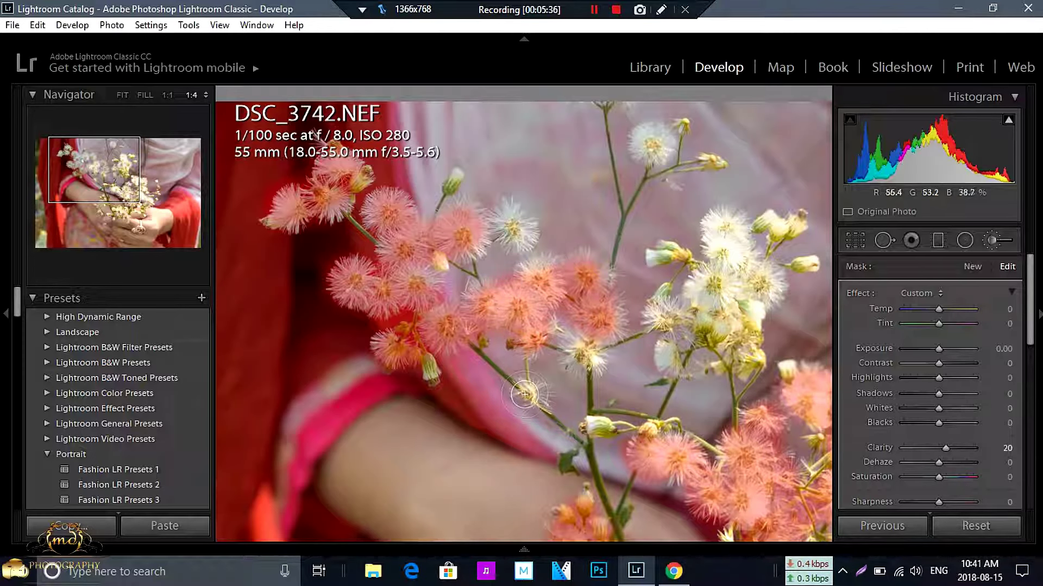
Brush the lower-right, top and right-hand white flowers with the Clarity 20 adjustment
{"action": "mouse_move", "coordinate": [591, 367]}
{"action": "left_mouse_down"}
{"action": "mouse_move", "coordinate": [535, 391]}
{"action": "mouse_move", "coordinate": [589, 337]}
{"action": "left_mouse_up"}
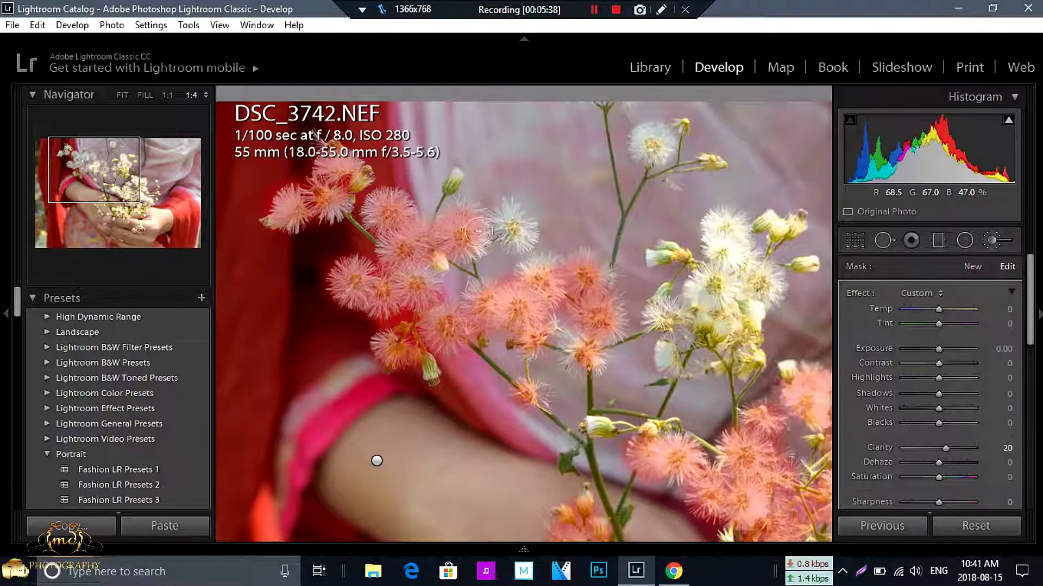
{"action": "left_click_drag", "start_coordinate": [512, 228], "coordinate": [514, 229]}
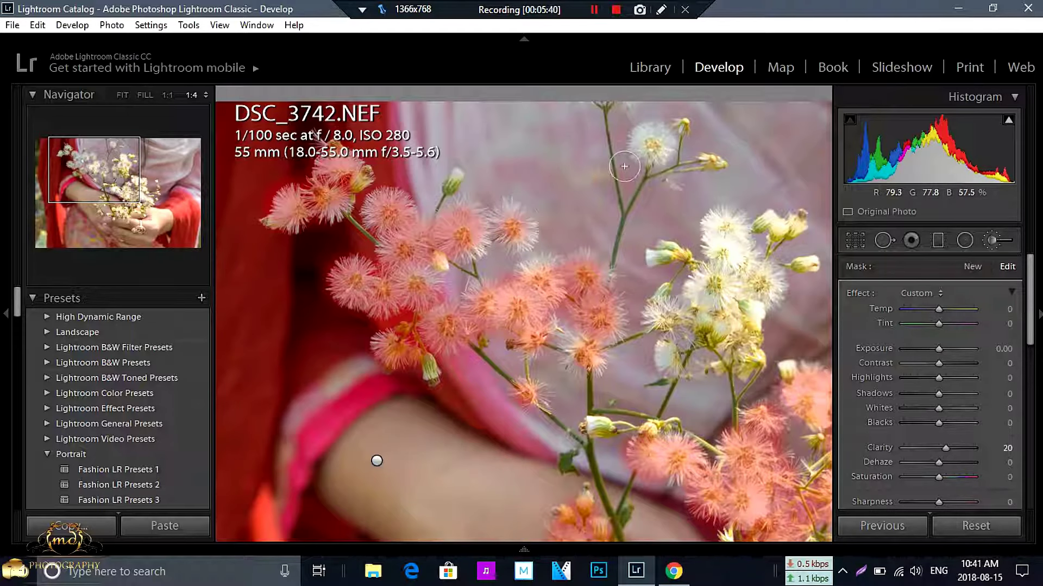
{"action": "left_click", "coordinate": [660, 142]}
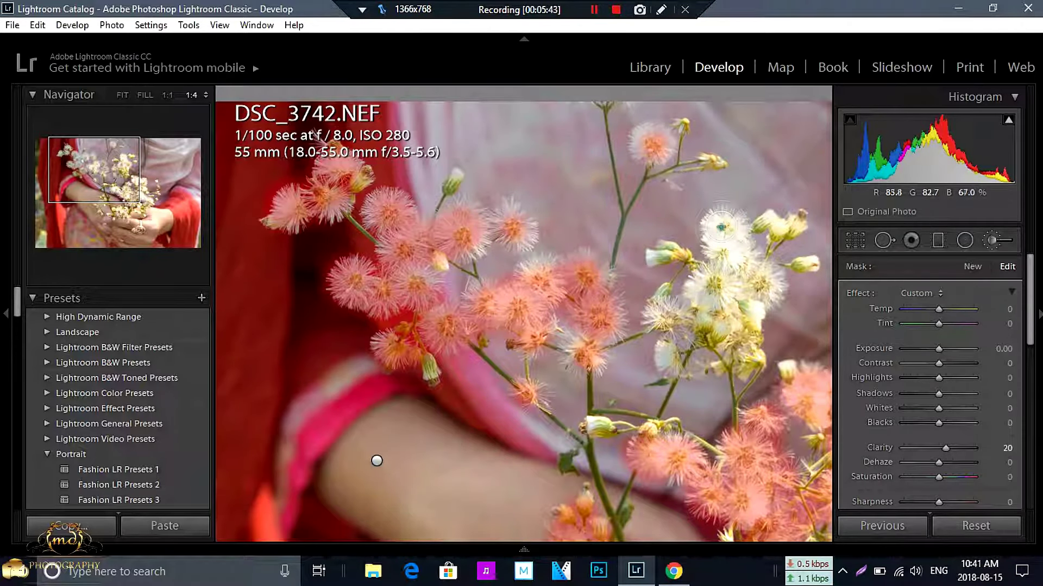
{"action": "left_click", "coordinate": [722, 227]}
{"action": "mouse_move", "coordinate": [722, 227]}
{"action": "left_mouse_down"}
{"action": "mouse_move", "coordinate": [739, 266]}
{"action": "mouse_move", "coordinate": [669, 314]}
{"action": "mouse_move", "coordinate": [741, 343]}
{"action": "mouse_move", "coordinate": [668, 354]}
{"action": "mouse_move", "coordinate": [629, 254]}
{"action": "left_mouse_up"}
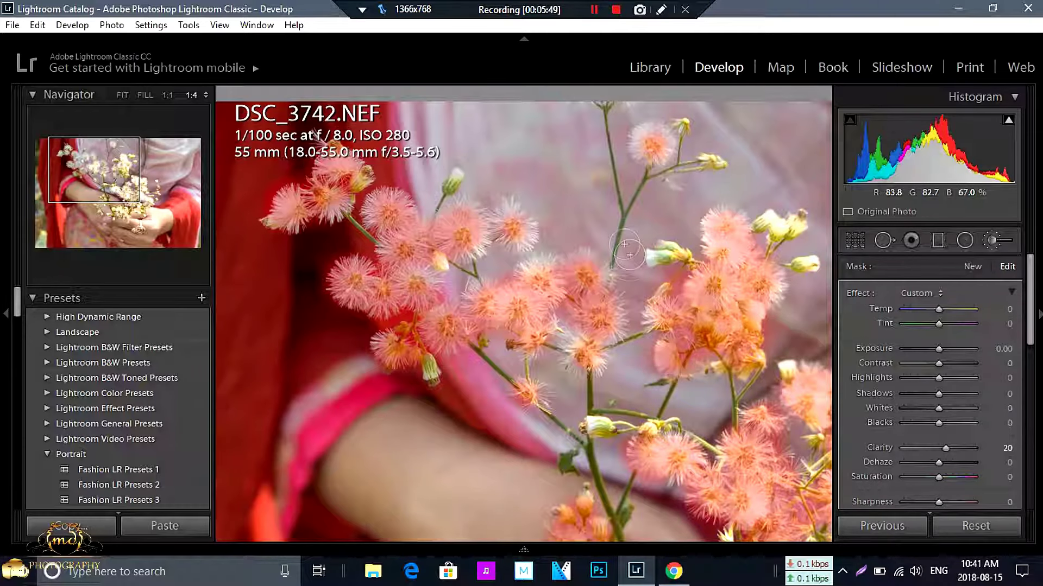
Pan over the flower stems and hands to check coverage, then fit the photo
{"action": "left_click", "coordinate": [96, 164]}
{"action": "left_click_drag", "start_coordinate": [96, 164], "coordinate": [98, 147]}
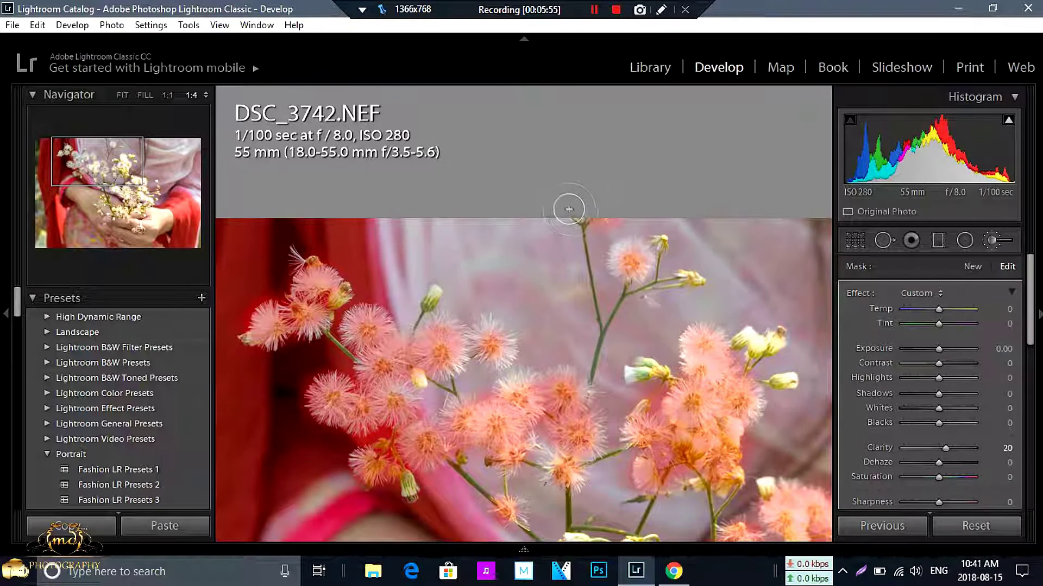
{"action": "left_click_drag", "start_coordinate": [106, 162], "coordinate": [126, 175]}
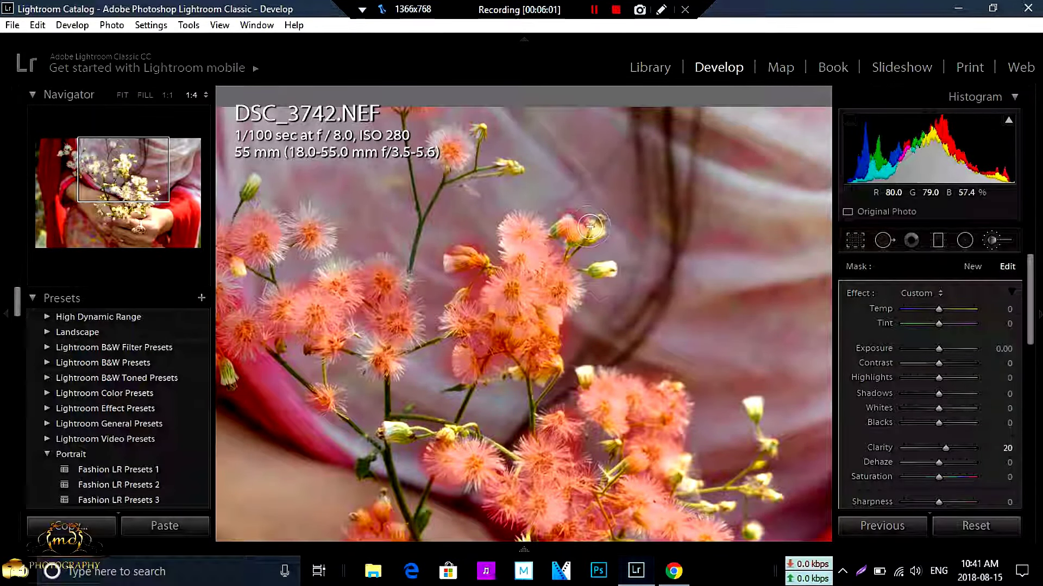
{"action": "left_click_drag", "start_coordinate": [116, 171], "coordinate": [147, 207]}
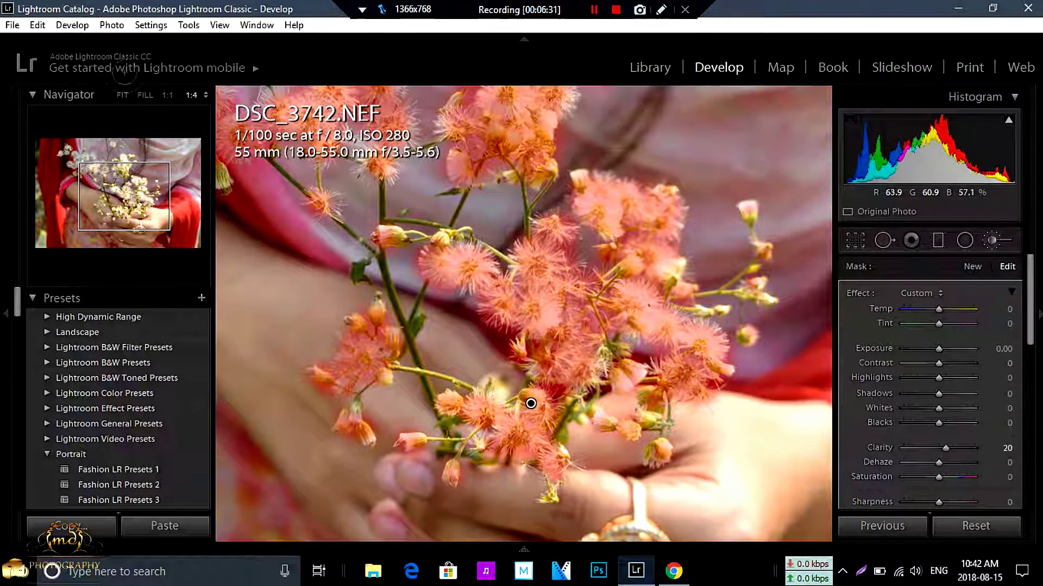
{"action": "left_click", "coordinate": [121, 95]}
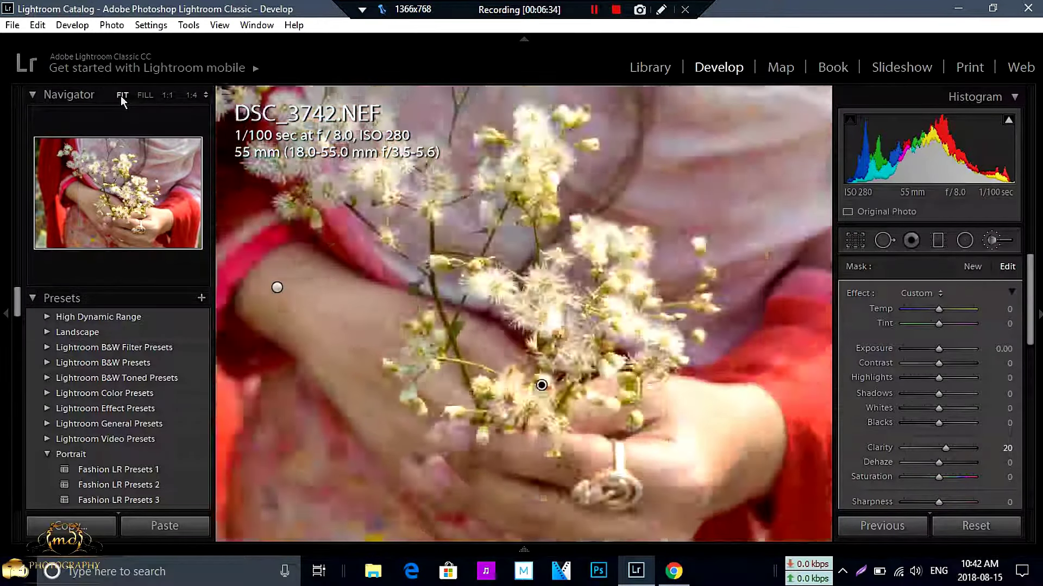
Erase stray brush mask with Alt, hide the overlay, and switch to Before/After view
{"action": "key", "text": "alt"}
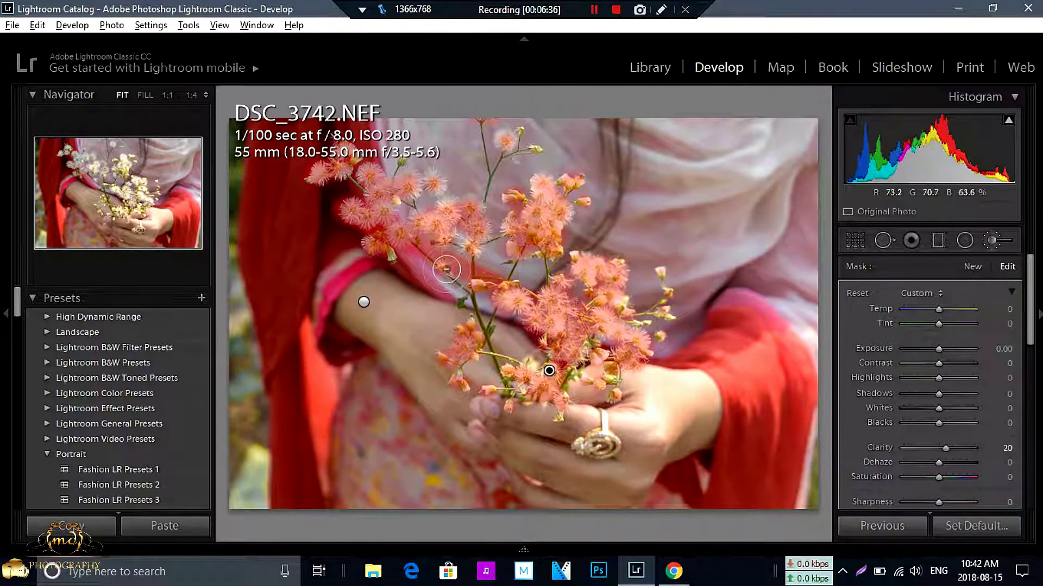
{"action": "left_click_drag", "start_coordinate": [451, 258], "coordinate": [459, 263]}
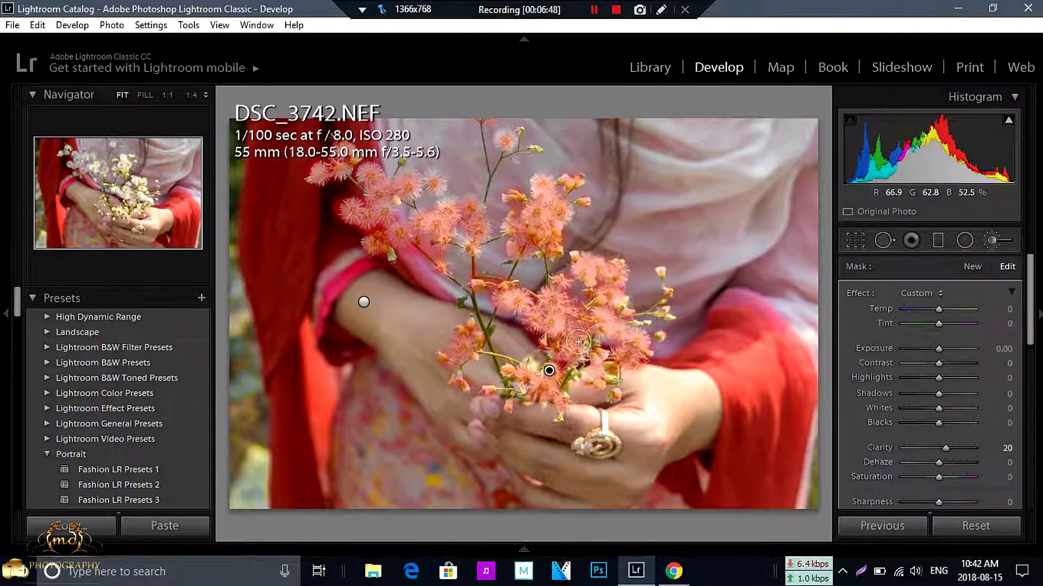
{"action": "key", "text": "o"}
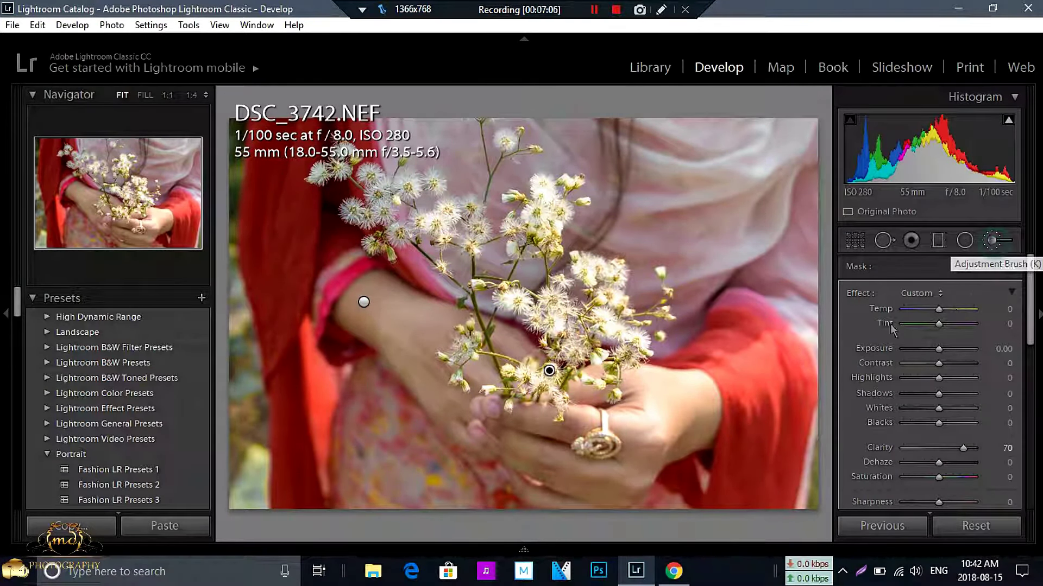
{"action": "left_click", "coordinate": [993, 240]}
{"action": "key", "text": "y"}
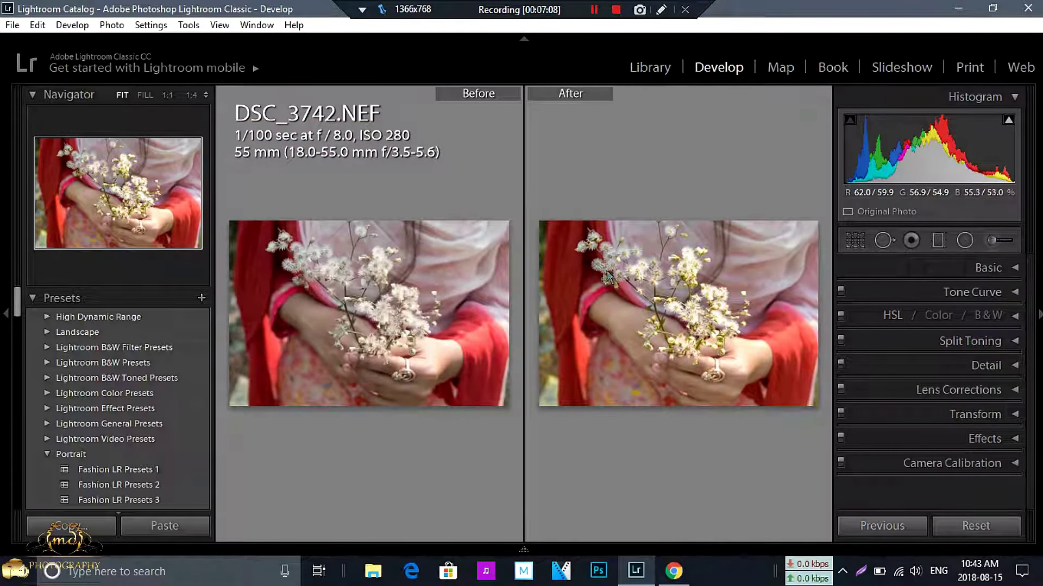
Zoom the Before/After into the flowers, then return to the fitted single view with the brush reopened
{"action": "left_click", "coordinate": [610, 256]}
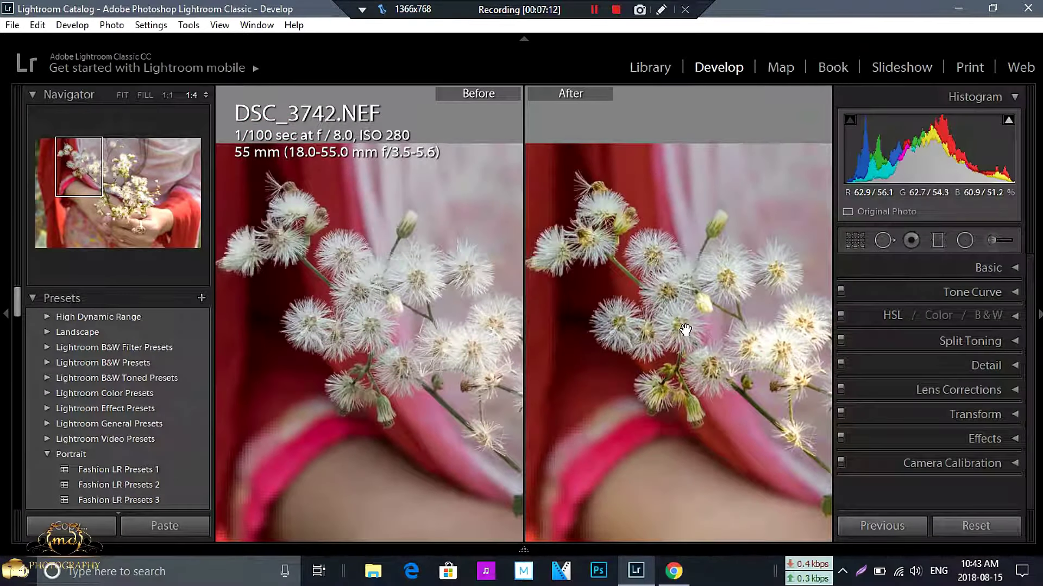
{"action": "key", "text": "y"}
{"action": "left_click", "coordinate": [652, 321]}
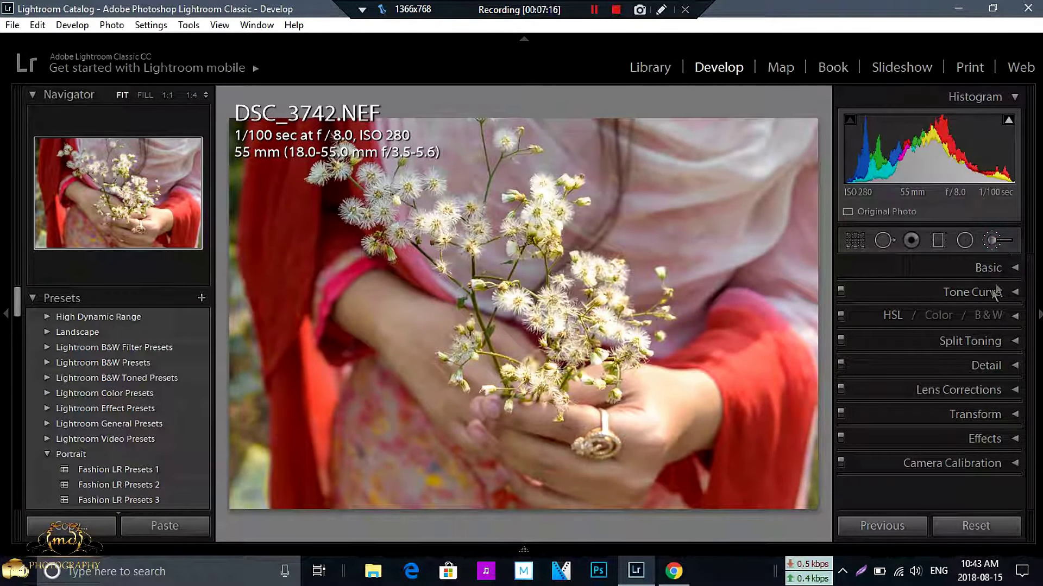
{"action": "key", "text": "k"}
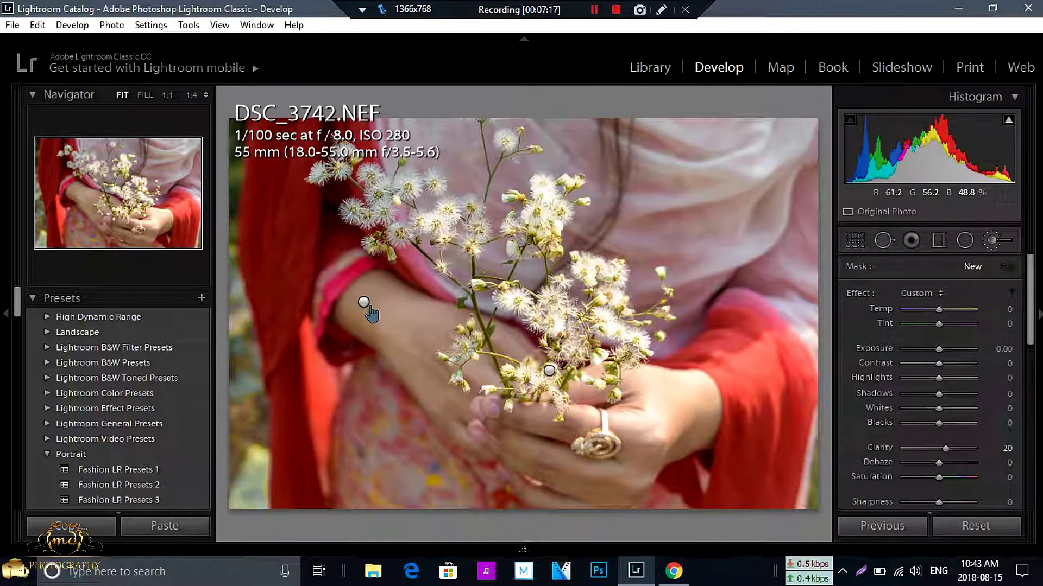
Select the flower brush pin and set its Exposure to 0.20 and Dehaze to 40
{"action": "left_click", "coordinate": [549, 372]}
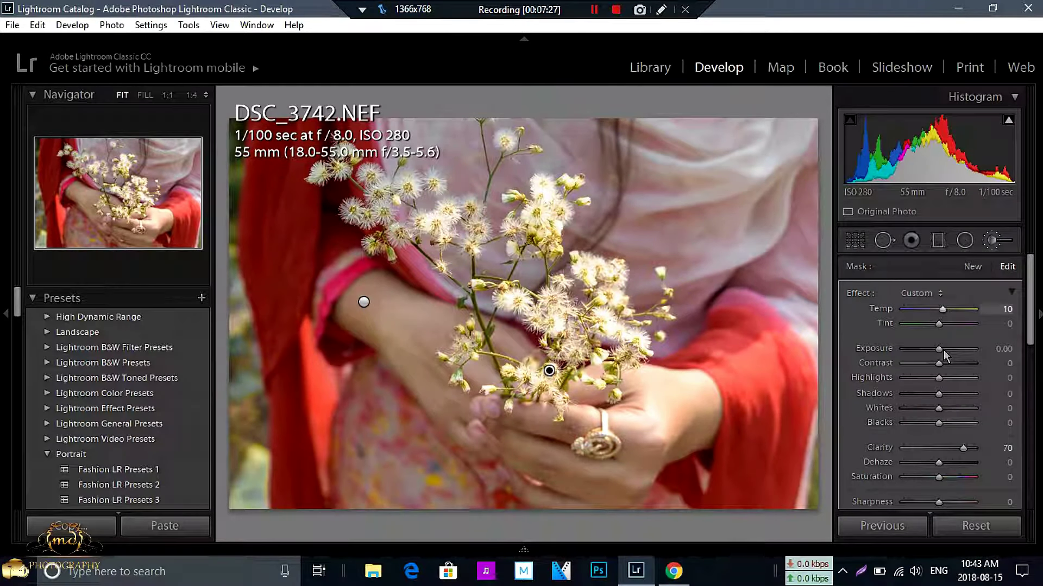
{"action": "left_click_drag", "start_coordinate": [939, 348], "coordinate": [929, 349]}
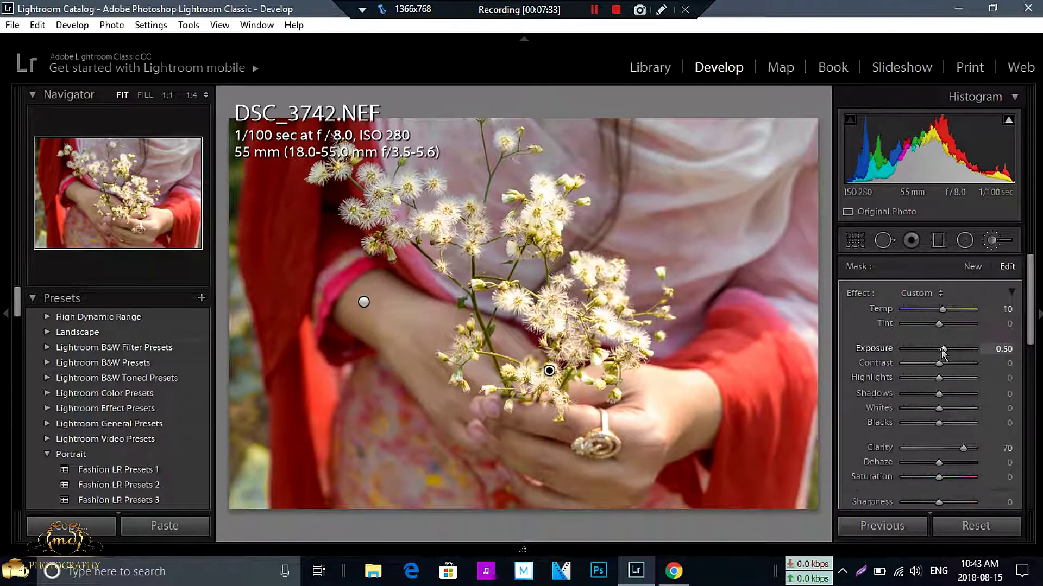
{"action": "left_click", "coordinate": [941, 349]}
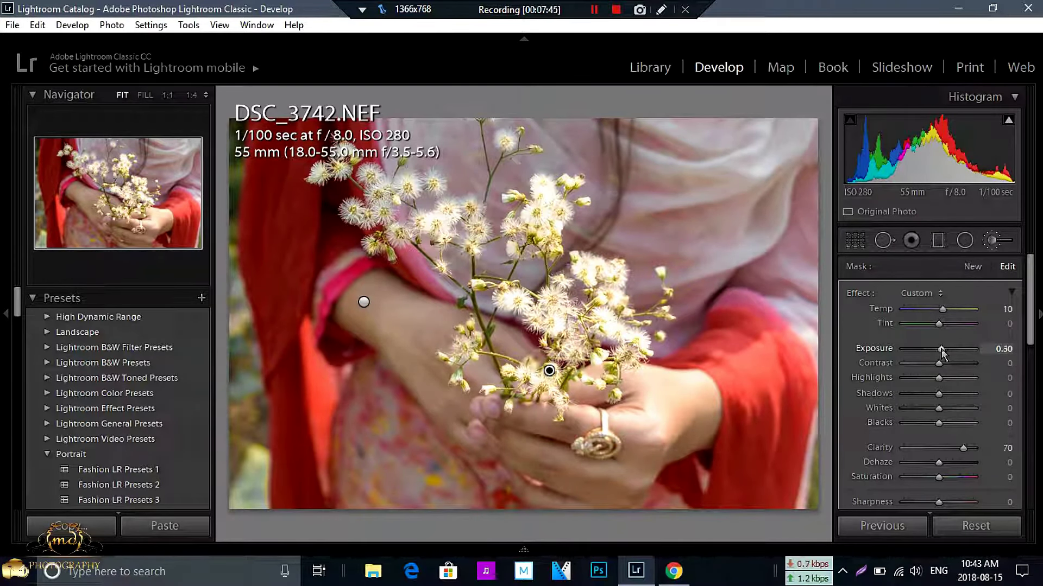
{"action": "scroll", "coordinate": [1010, 427], "scroll_direction": "down", "scroll_amount": 2}
{"action": "left_click", "coordinate": [1010, 427]}
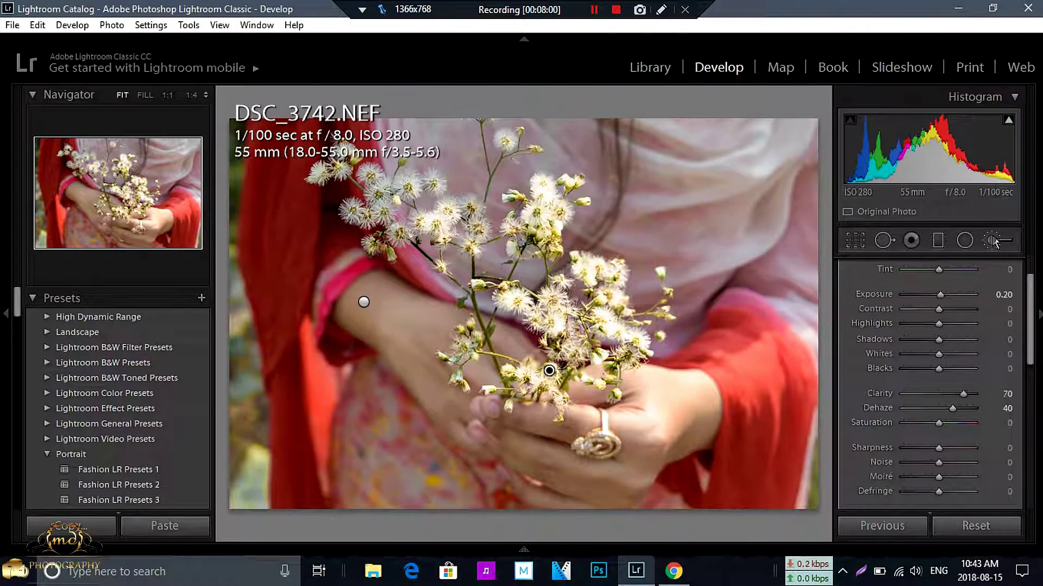
{"action": "left_click", "coordinate": [989, 268]}
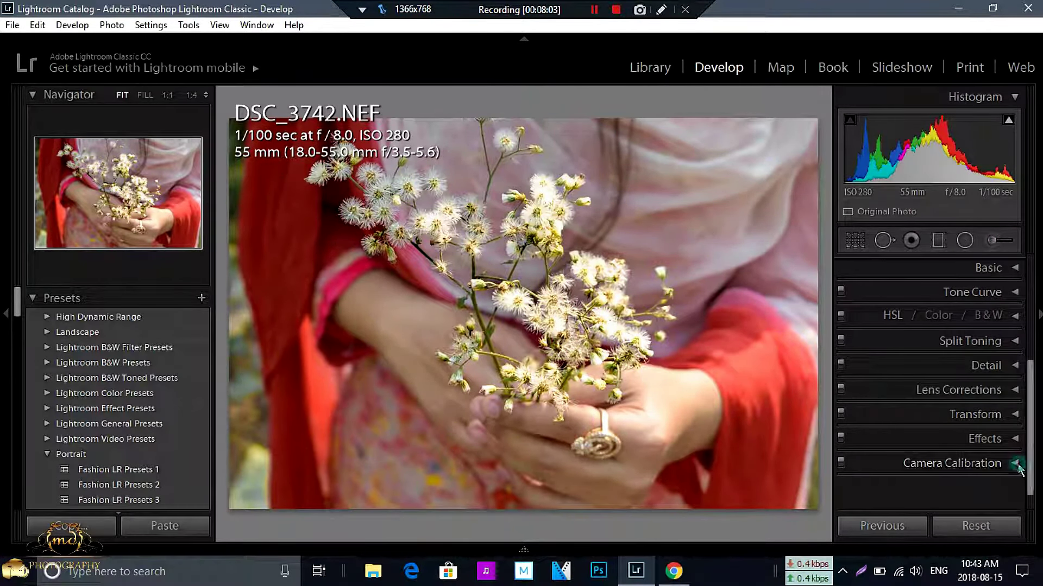
Set Calibration Blue Primary saturation to +100 and Red Primary to +20, resetting Green to 0
{"action": "left_click", "coordinate": [1010, 464]}
{"action": "left_click", "coordinate": [940, 493]}
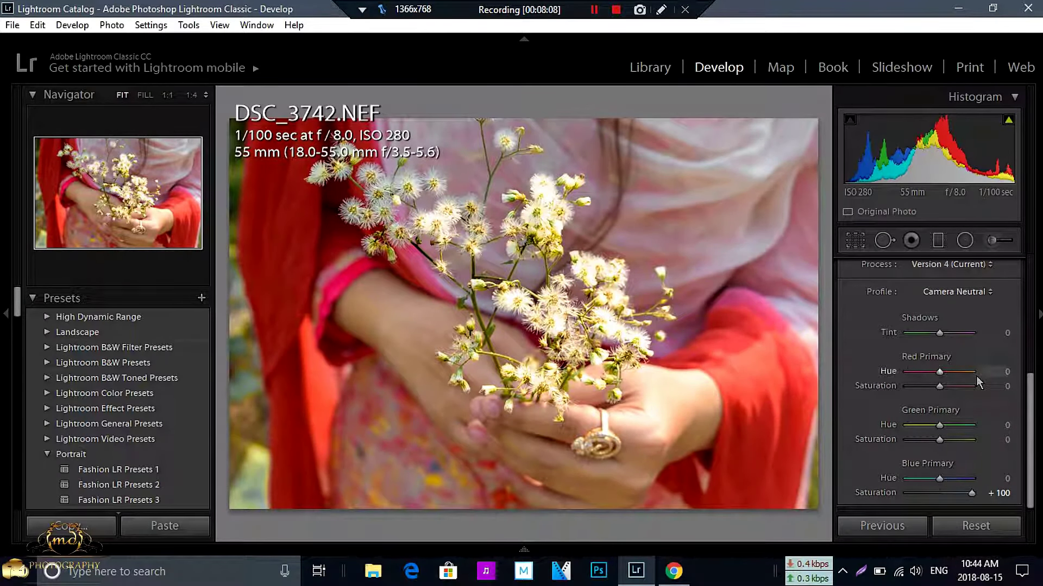
{"action": "double_click", "coordinate": [938, 440]}
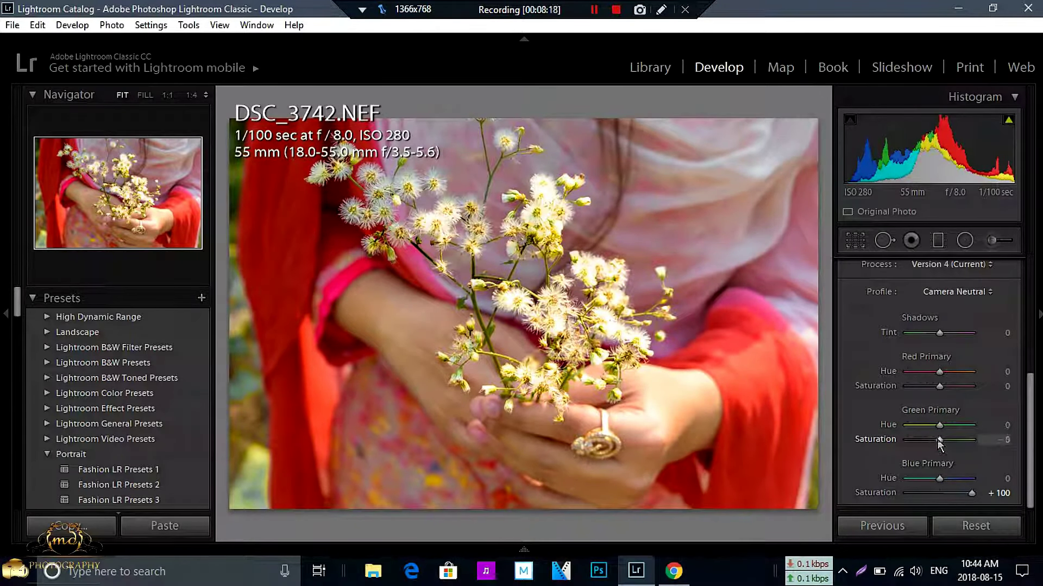
{"action": "scroll", "coordinate": [941, 394], "scroll_direction": "up", "scroll_amount": 4}
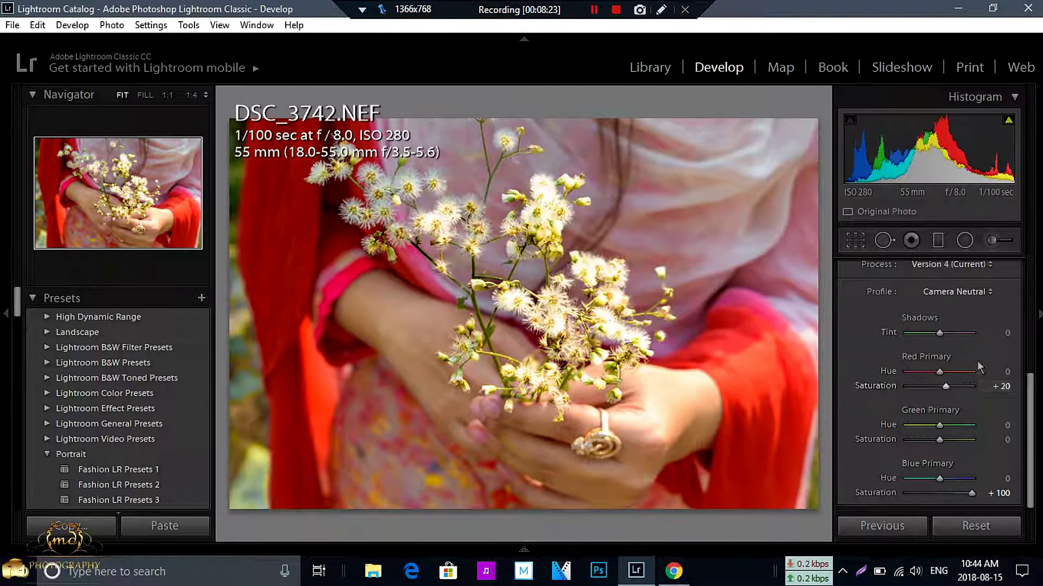
{"action": "scroll", "coordinate": [980, 368], "scroll_direction": "up", "scroll_amount": 2}
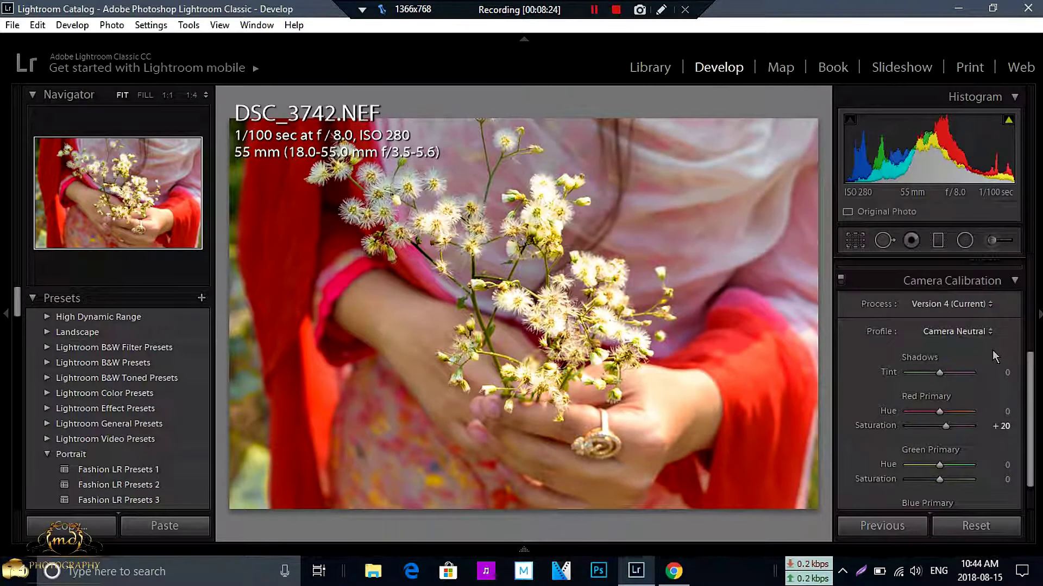
{"action": "left_click", "coordinate": [1011, 281]}
Lower Whites to −100 in the Basic panel
{"action": "left_click", "coordinate": [1011, 269]}
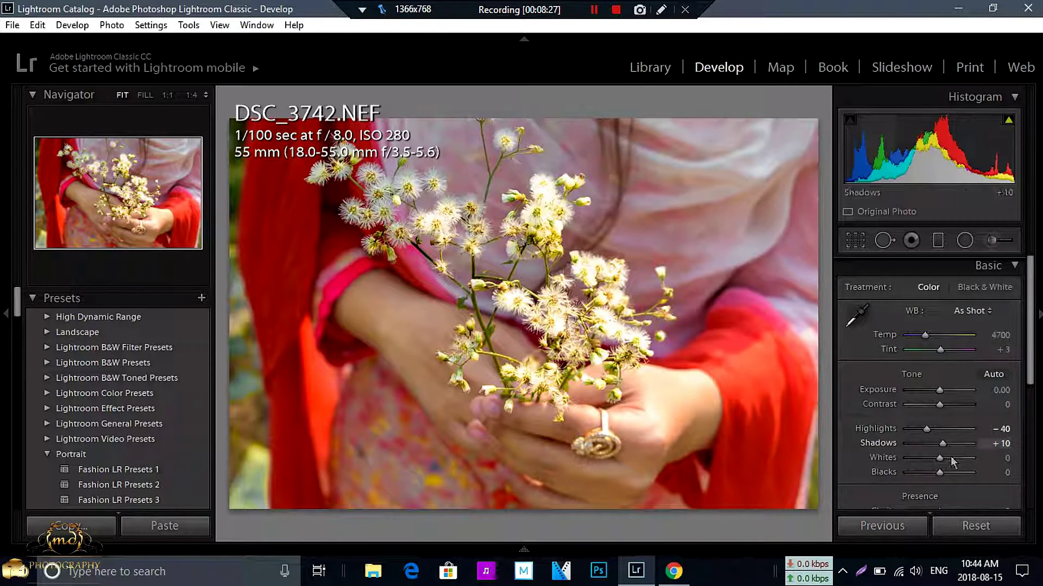
{"action": "left_click_drag", "start_coordinate": [909, 466], "coordinate": [899, 461]}
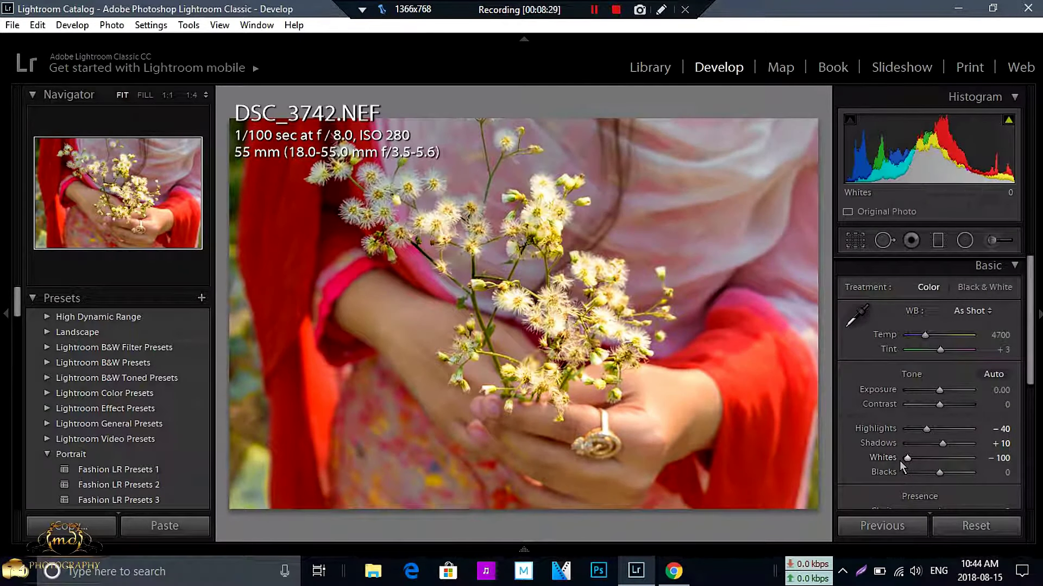
{"action": "left_click", "coordinate": [1012, 266]}
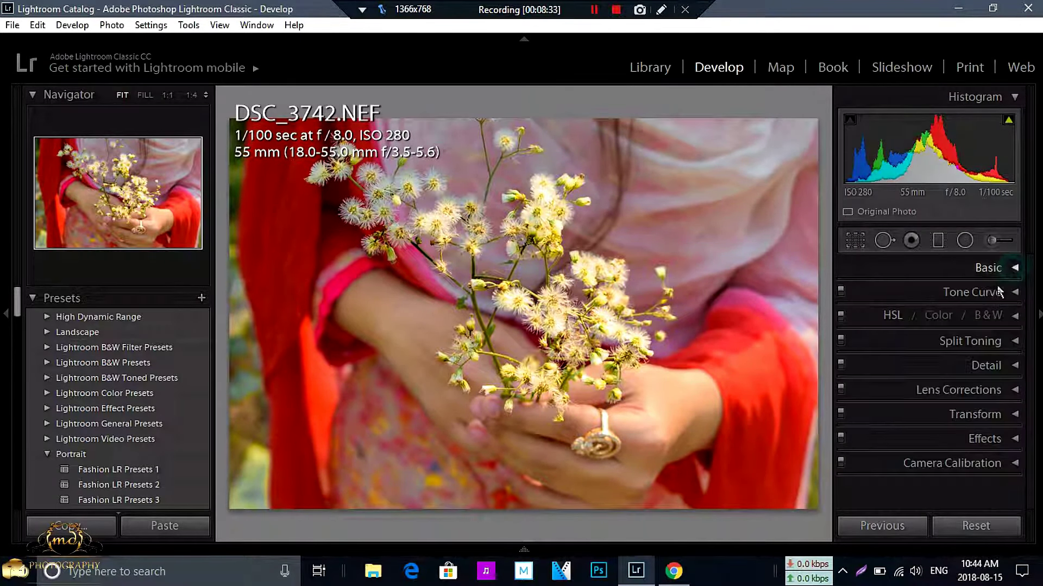
Try straightening at about −2.8°, undo it to keep the photo level, and show Before/After
{"action": "key", "text": "r"}
{"action": "left_click_drag", "start_coordinate": [938, 337], "coordinate": [938, 338]}
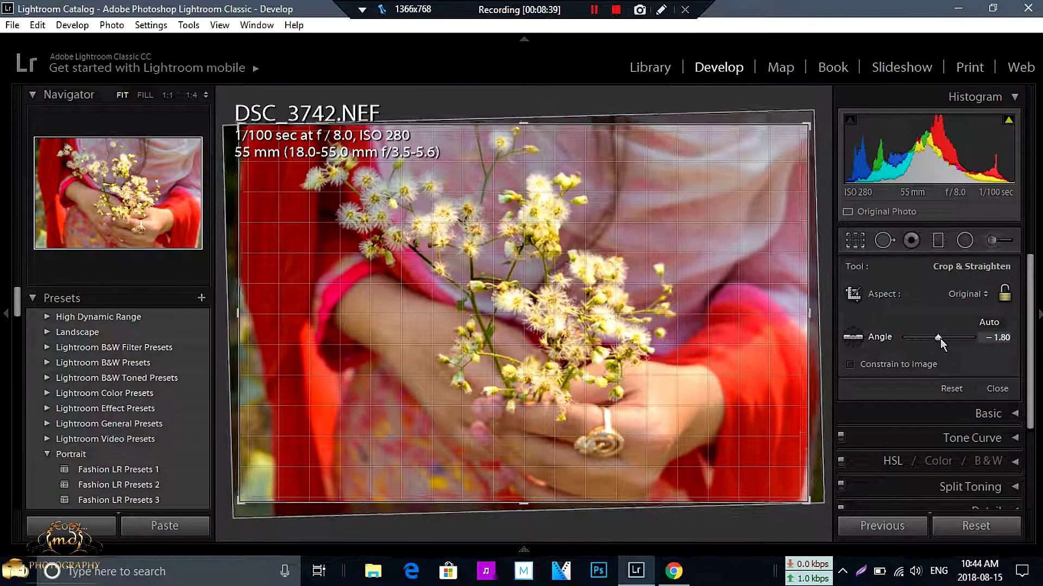
{"action": "left_click", "coordinate": [859, 245]}
{"action": "key", "text": "ctrl+z"}
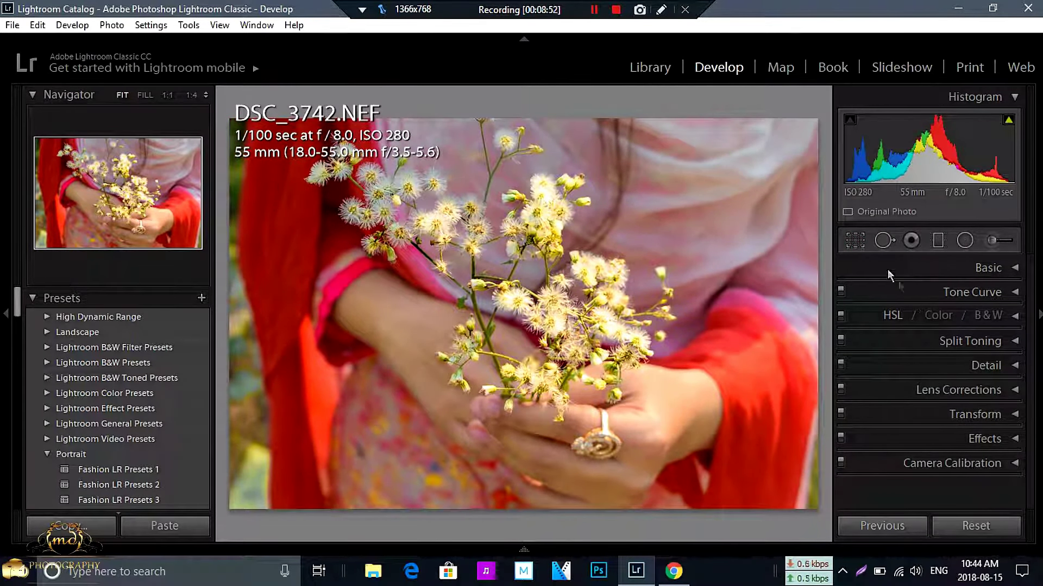
{"action": "left_click", "coordinate": [855, 240]}
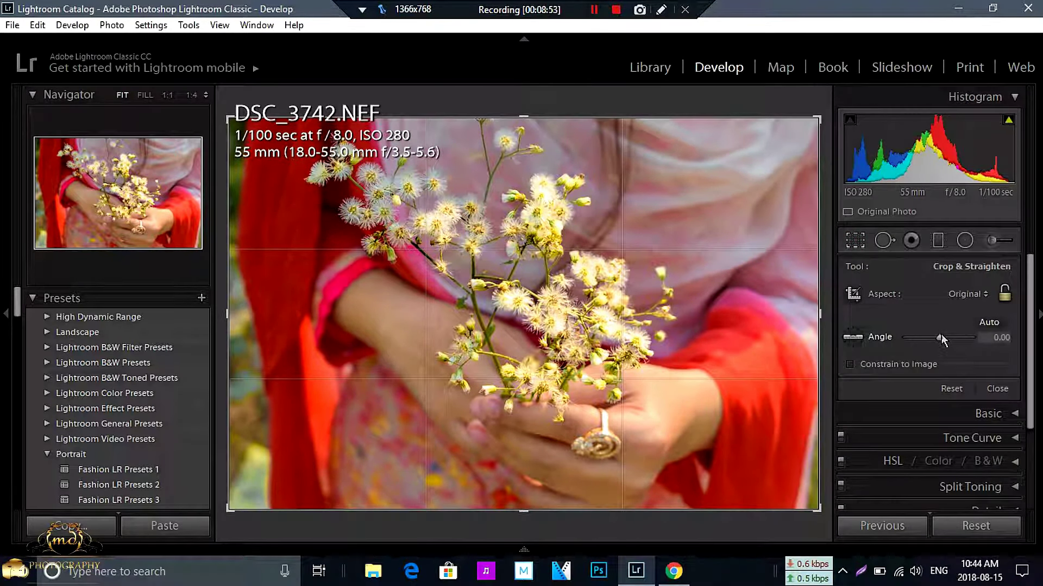
{"action": "left_click_drag", "start_coordinate": [940, 337], "coordinate": [936, 340]}
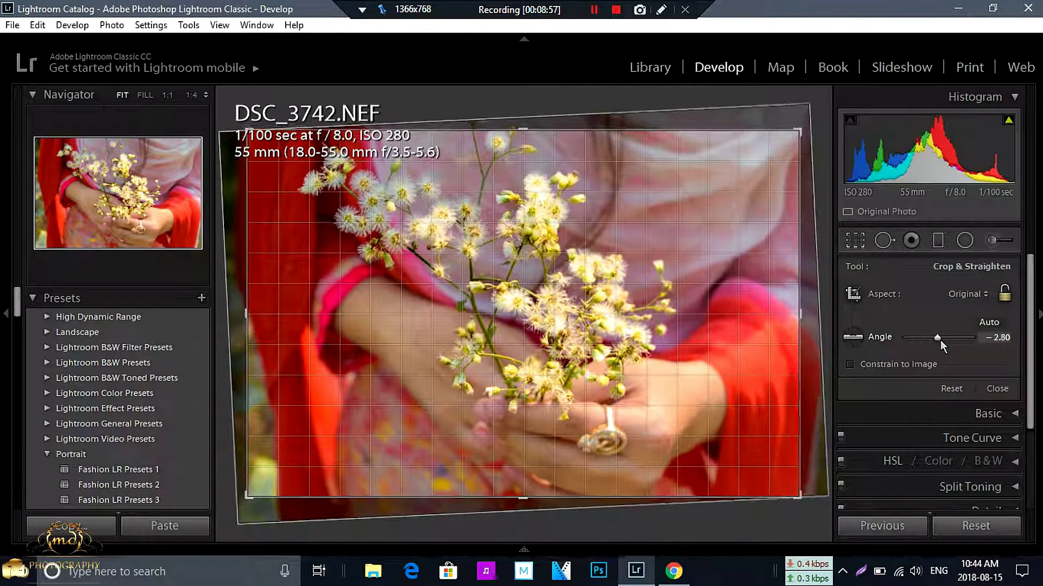
{"action": "left_click", "coordinate": [856, 240]}
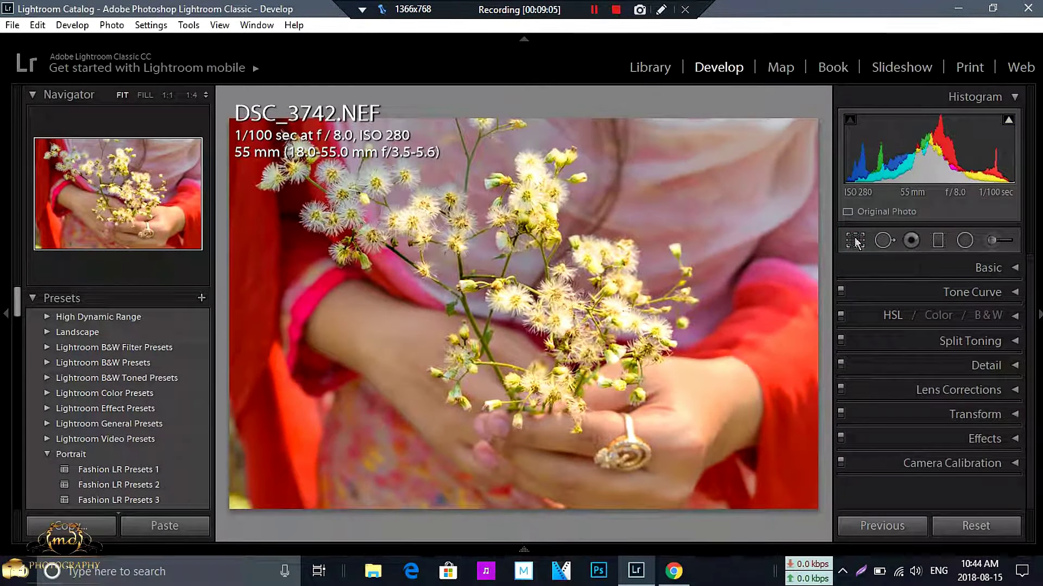
{"action": "key", "text": "ctrl+z"}
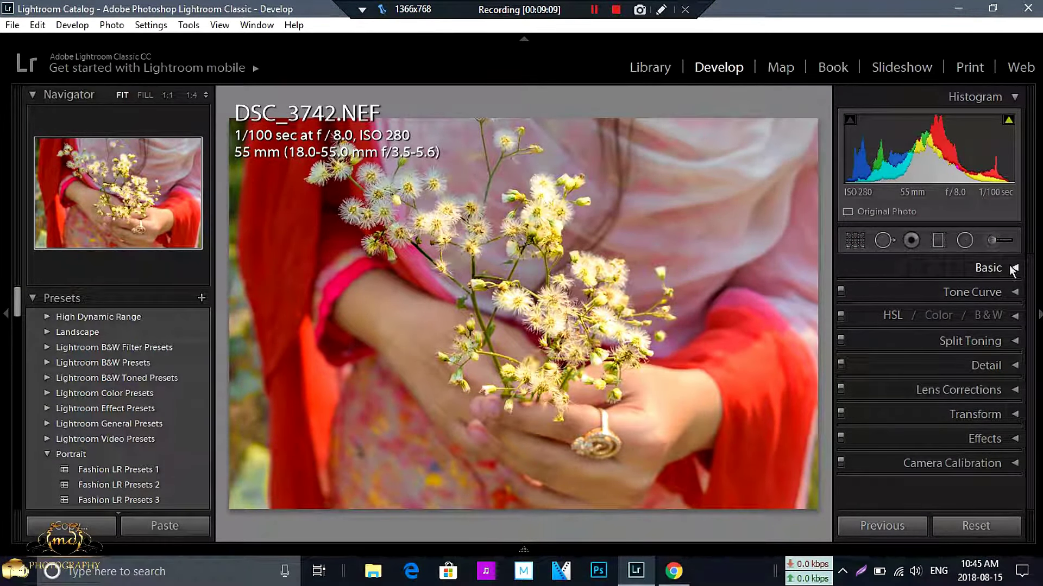
{"action": "key", "text": "y"}
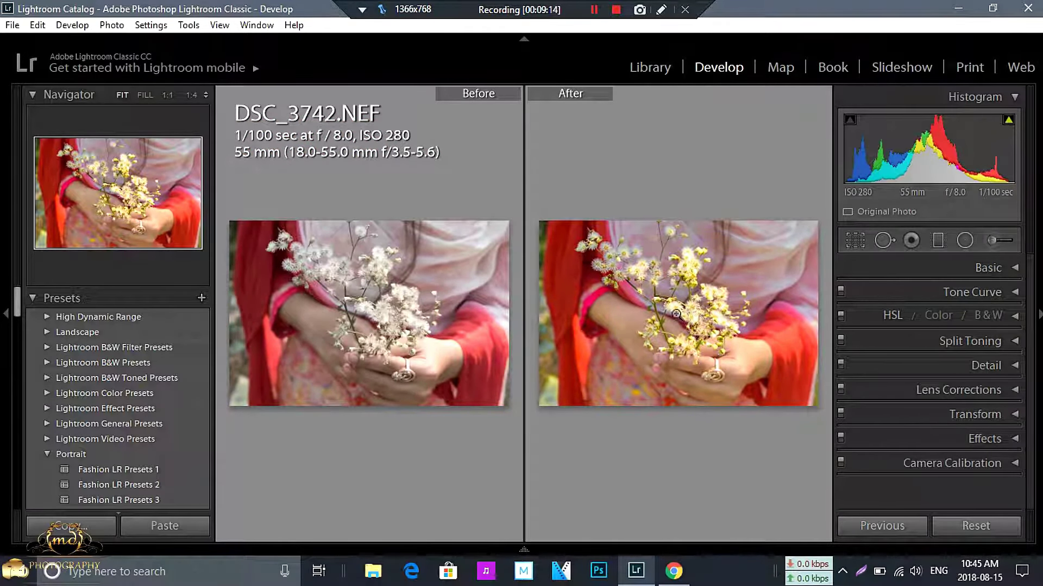
Compare the flowers in Before/After at 1:4 and 1:1, then return to the fitted single photo
{"action": "left_click", "coordinate": [191, 96]}
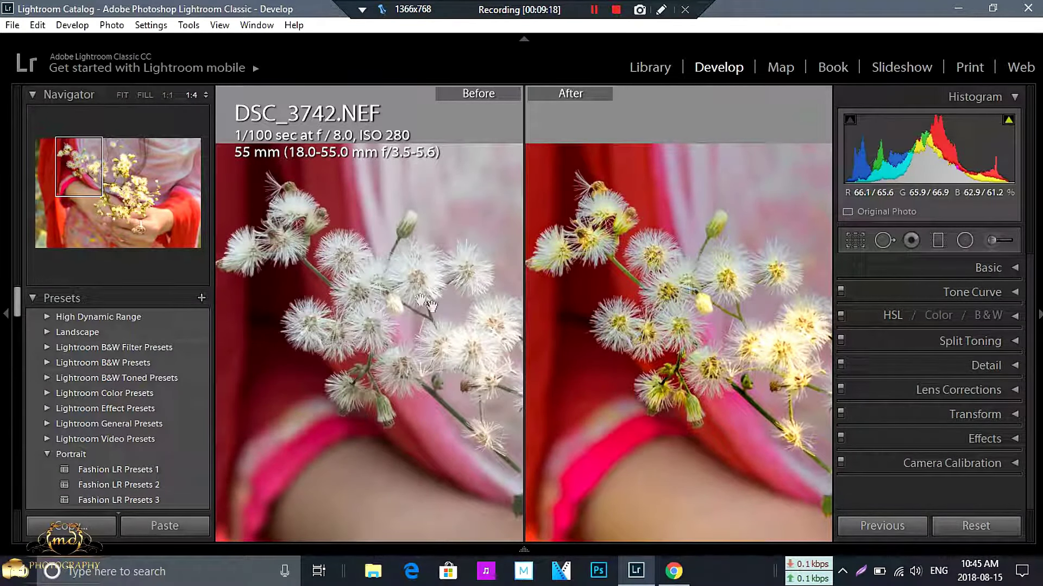
{"action": "left_click_drag", "start_coordinate": [444, 375], "coordinate": [372, 345]}
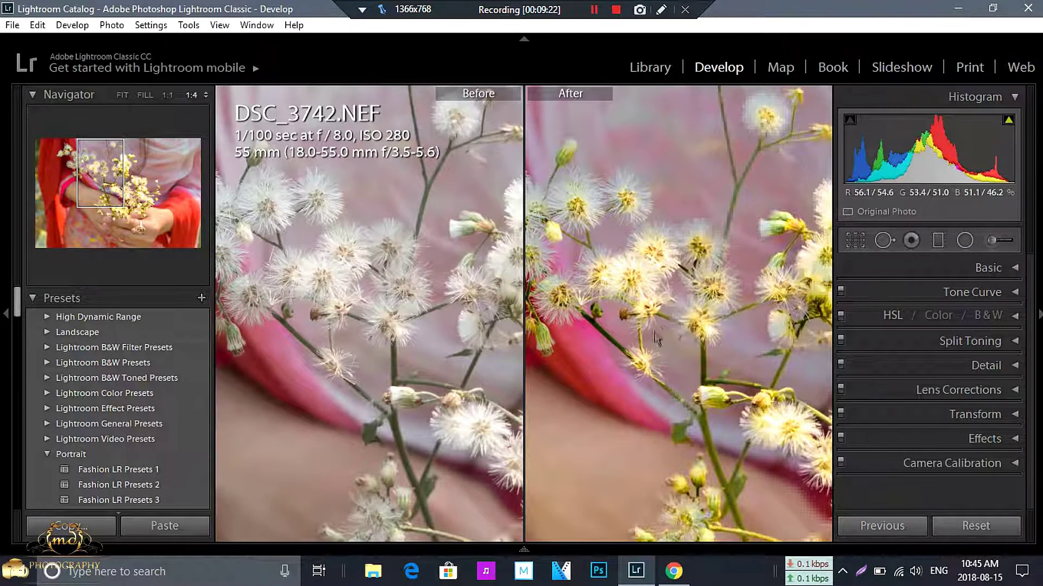
{"action": "left_click_drag", "start_coordinate": [421, 218], "coordinate": [574, 312]}
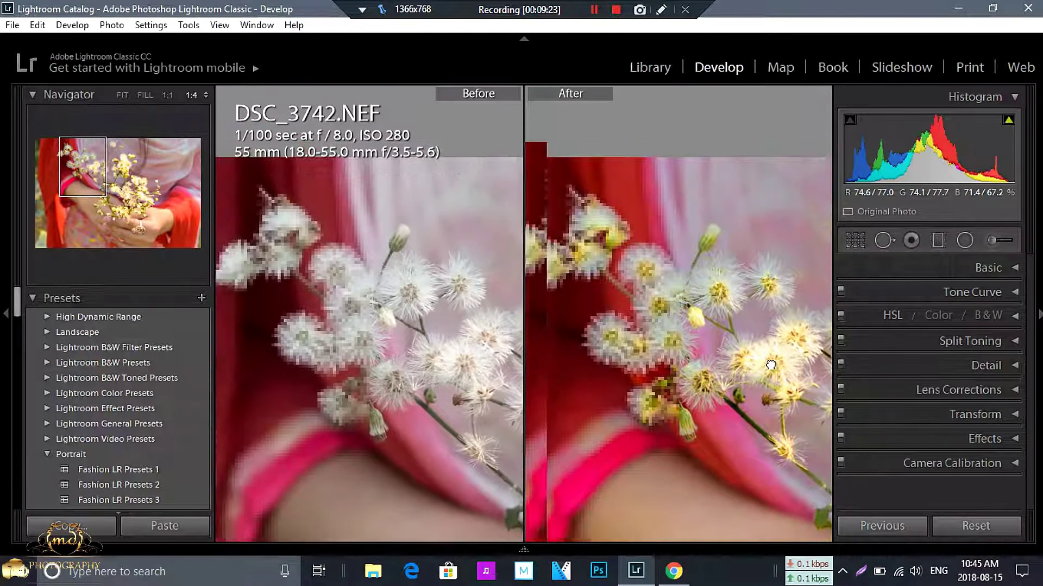
{"action": "left_click", "coordinate": [166, 95]}
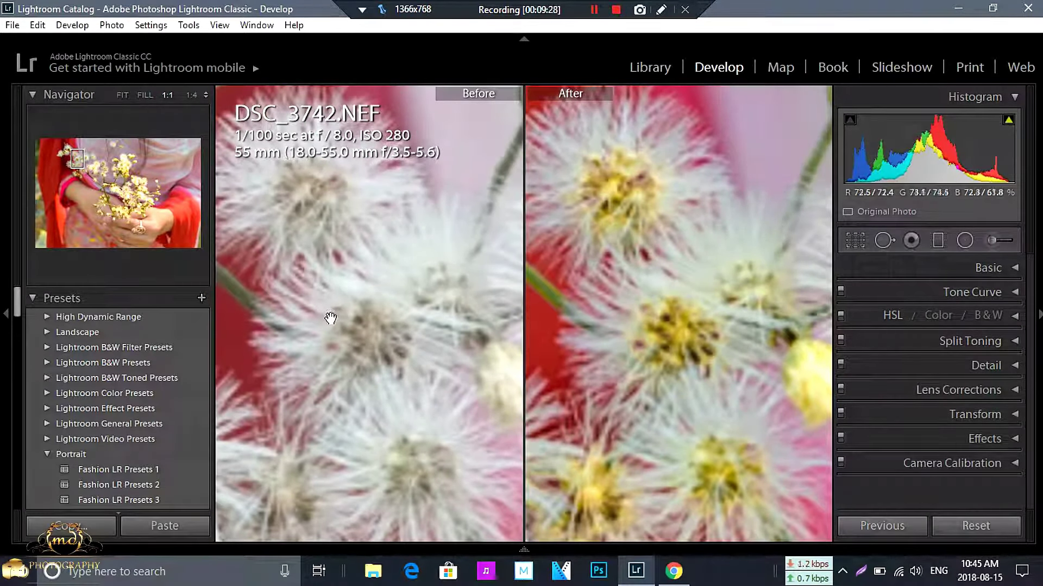
{"action": "left_click_drag", "start_coordinate": [337, 332], "coordinate": [374, 364]}
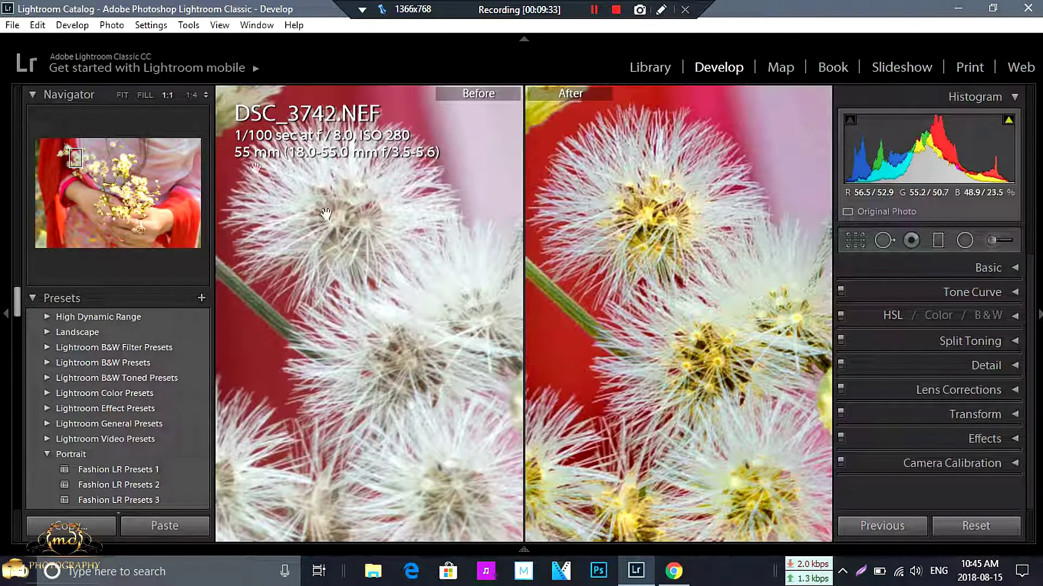
{"action": "left_click", "coordinate": [122, 95]}
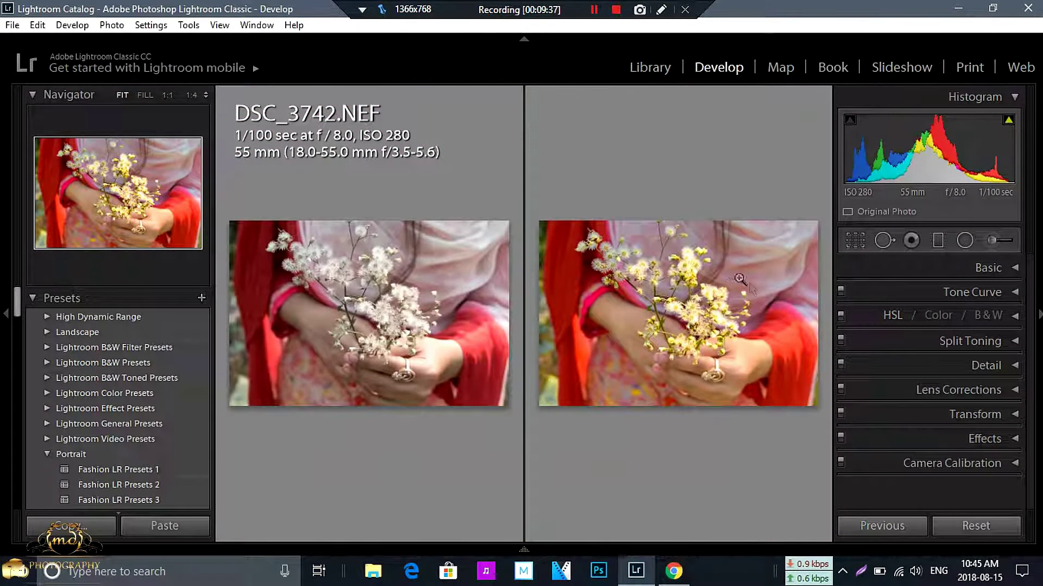
{"action": "key", "text": "y"}
{"action": "left_click", "coordinate": [1010, 368]}
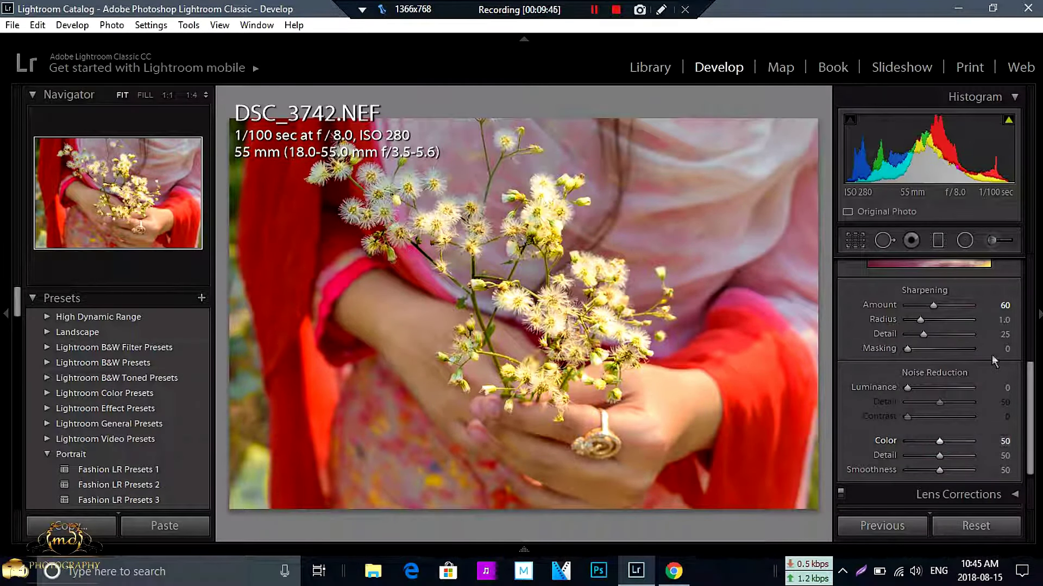
{"action": "scroll", "coordinate": [978, 374], "scroll_direction": "up", "scroll_amount": 2}
{"action": "scroll", "coordinate": [1018, 309], "scroll_direction": "up", "scroll_amount": 3}
{"action": "left_click", "coordinate": [1015, 313]}
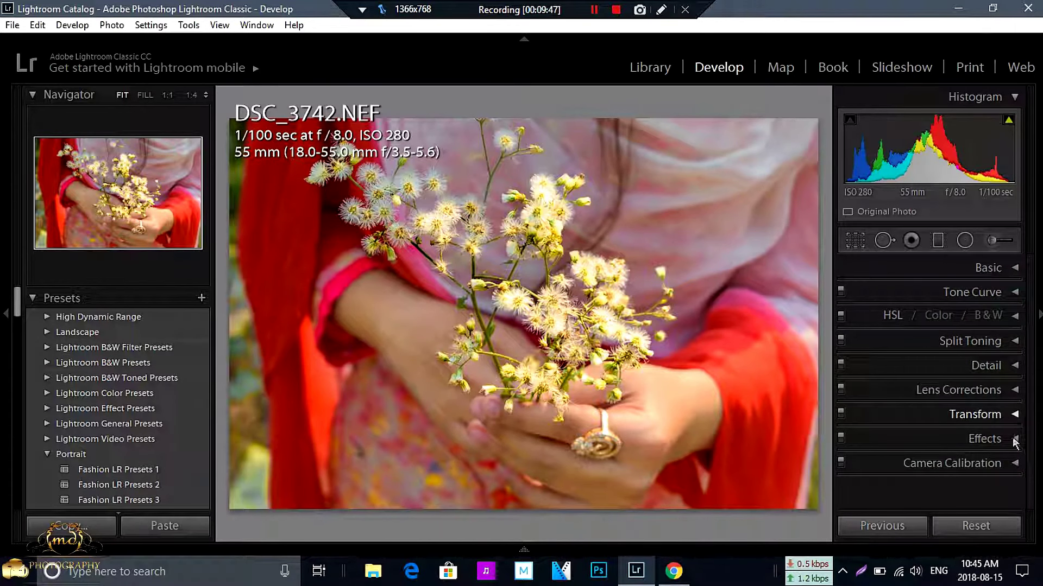
{"action": "left_click", "coordinate": [1015, 439]}
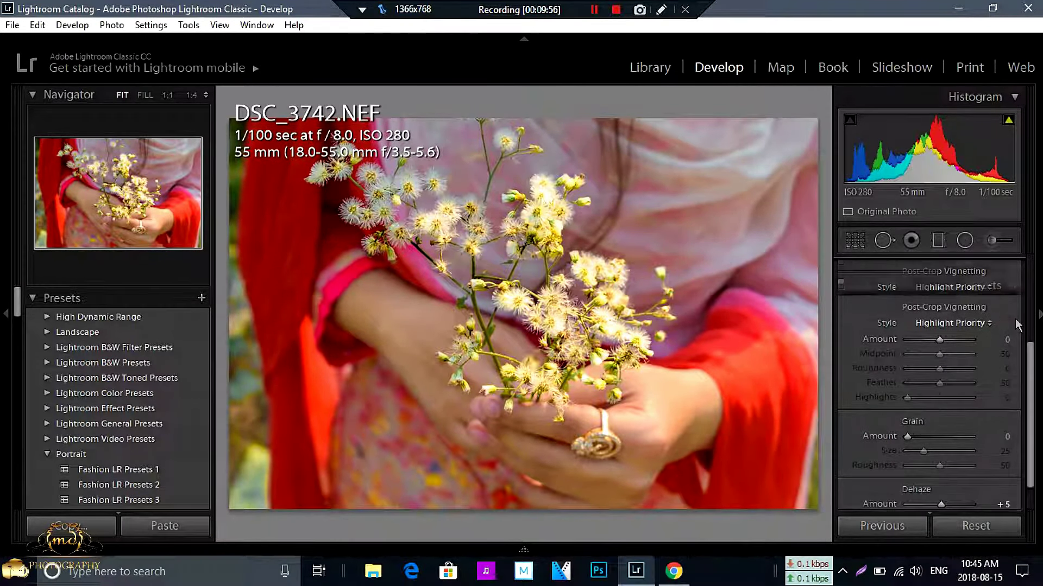
{"action": "scroll", "coordinate": [1017, 328], "scroll_direction": "up", "scroll_amount": 2}
{"action": "left_click", "coordinate": [1016, 325]}
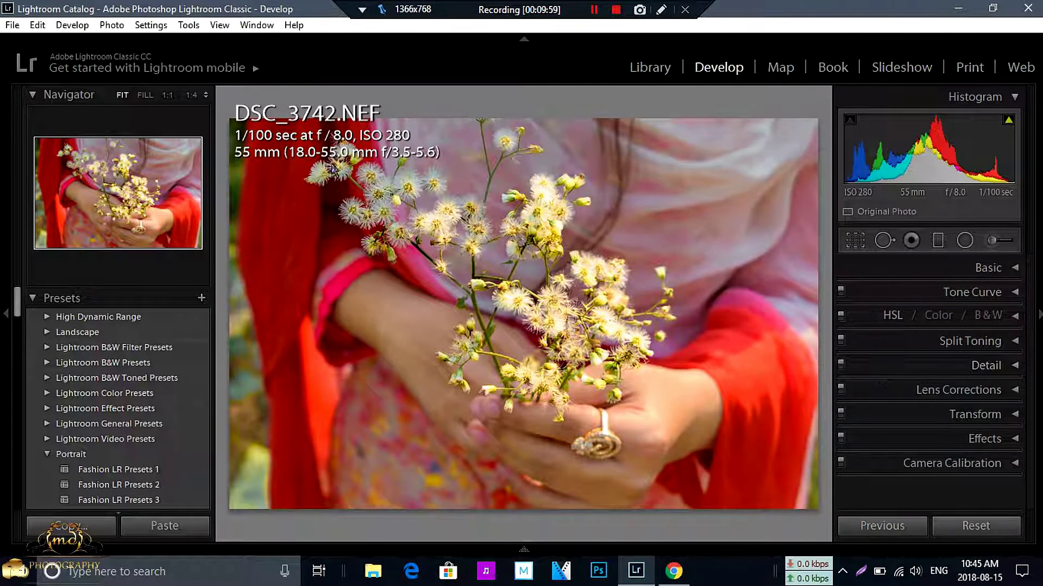
Open the Export dialog for the photo and turn off output sharpening
{"action": "left_click", "coordinate": [12, 25]}
{"action": "left_click", "coordinate": [52, 210]}
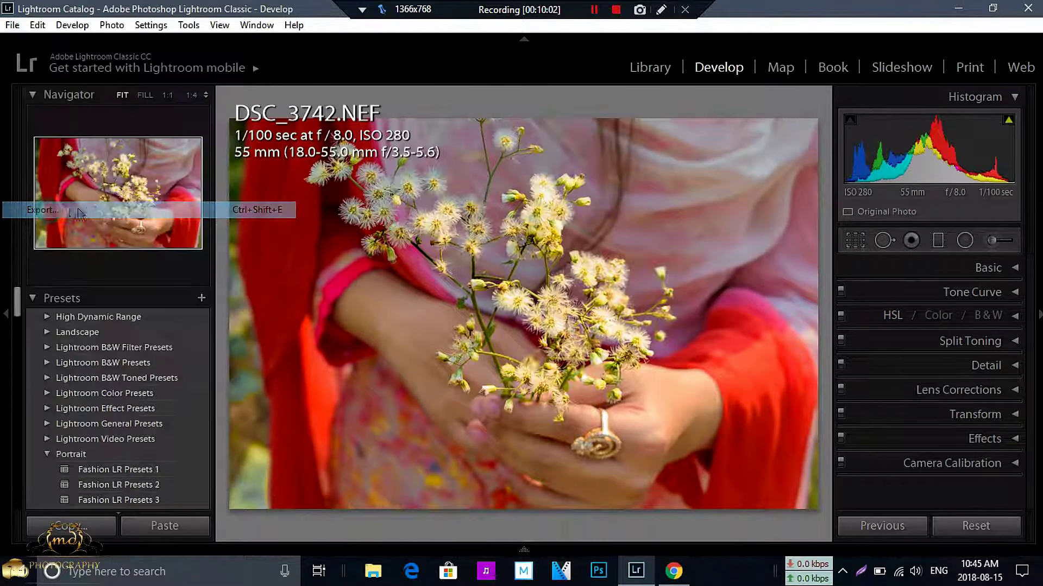
{"action": "scroll", "coordinate": [609, 380], "scroll_direction": "down", "scroll_amount": 10}
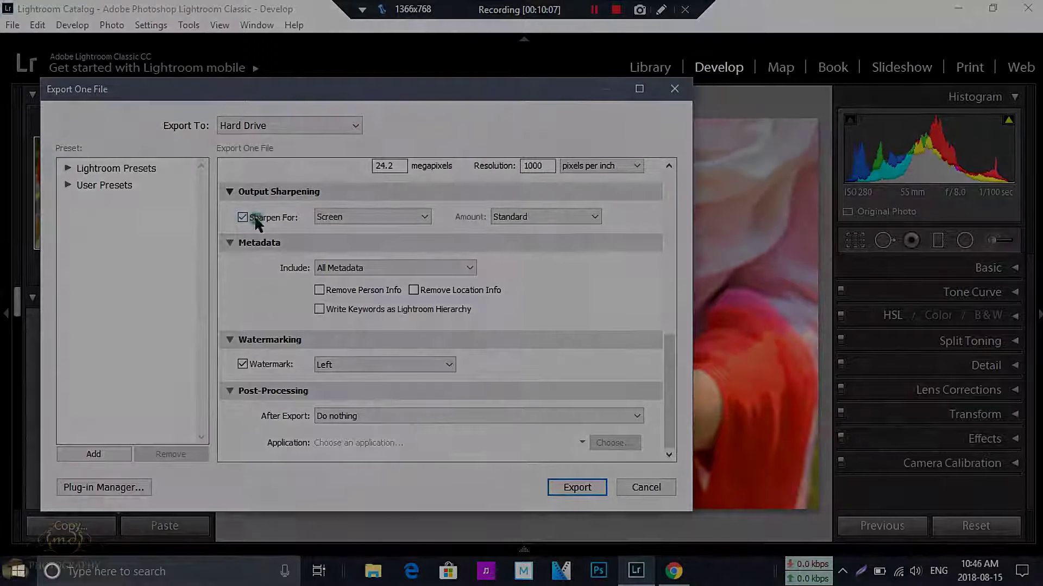
{"action": "left_click", "coordinate": [277, 217]}
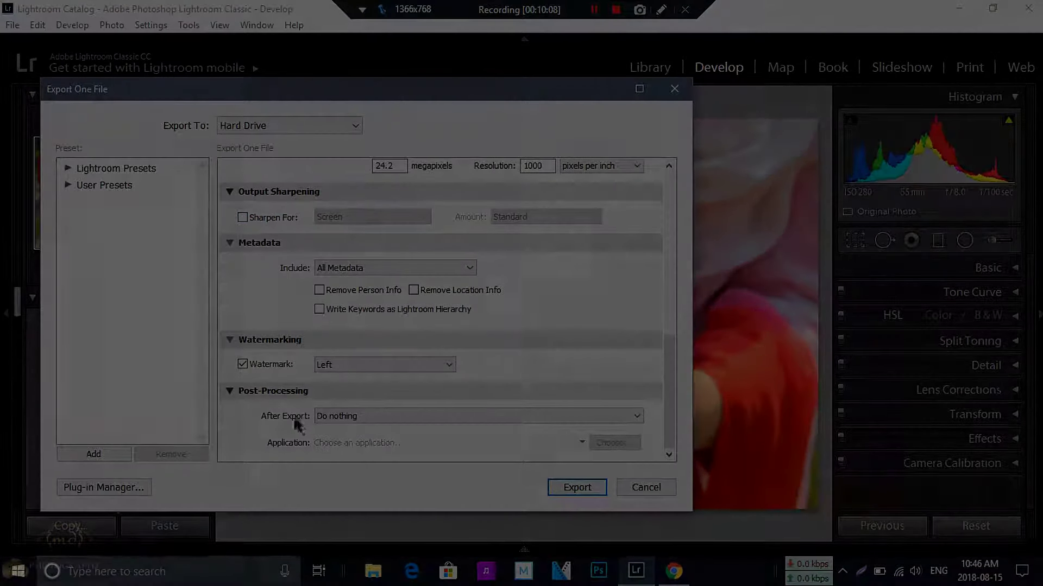